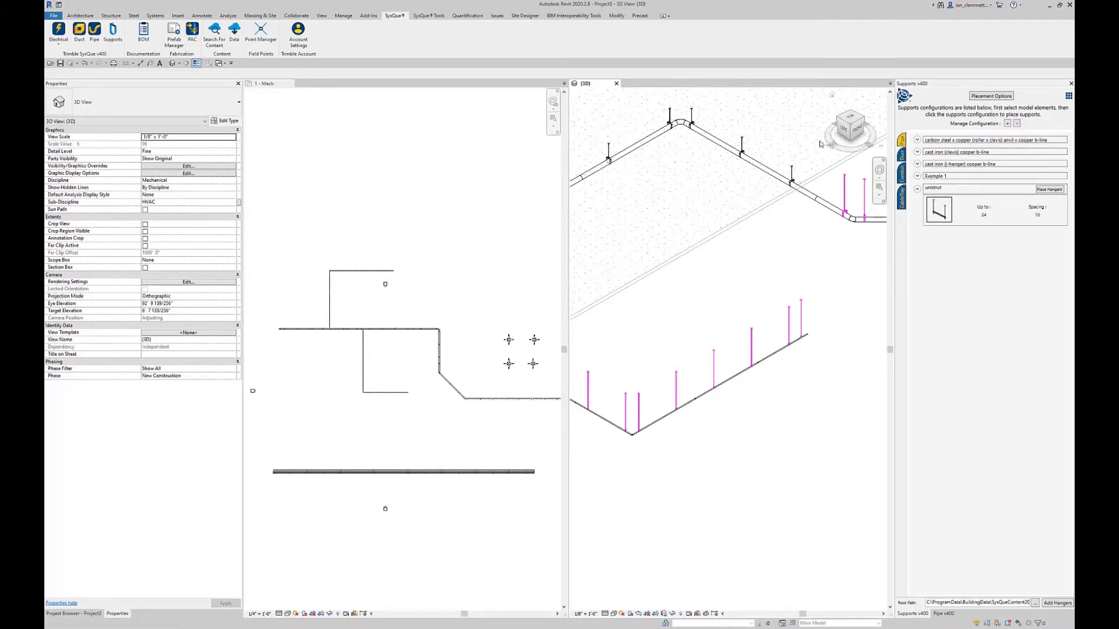
# View the pipe run from the front and orbit along it to compare hanger heights with Level 2 and Level 1.
pyautogui.moveTo(857, 129); pyautogui.dragTo(862, 131)
pyautogui.click(862, 130)
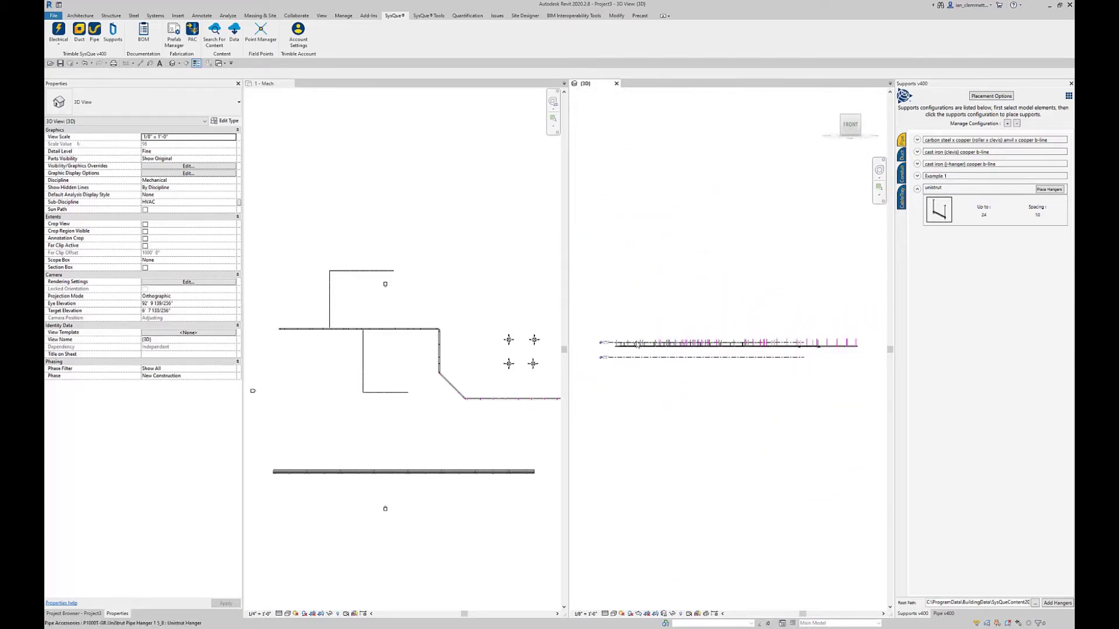
pyautogui.scroll(5, 635, 346)
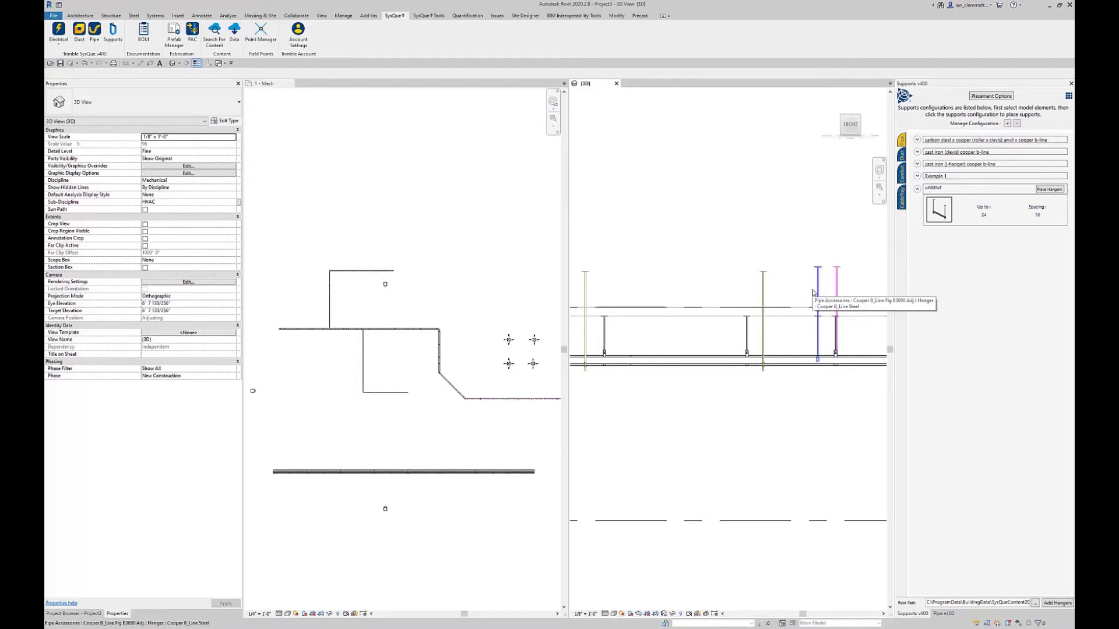
pyautogui.scroll(-3, 813, 292)
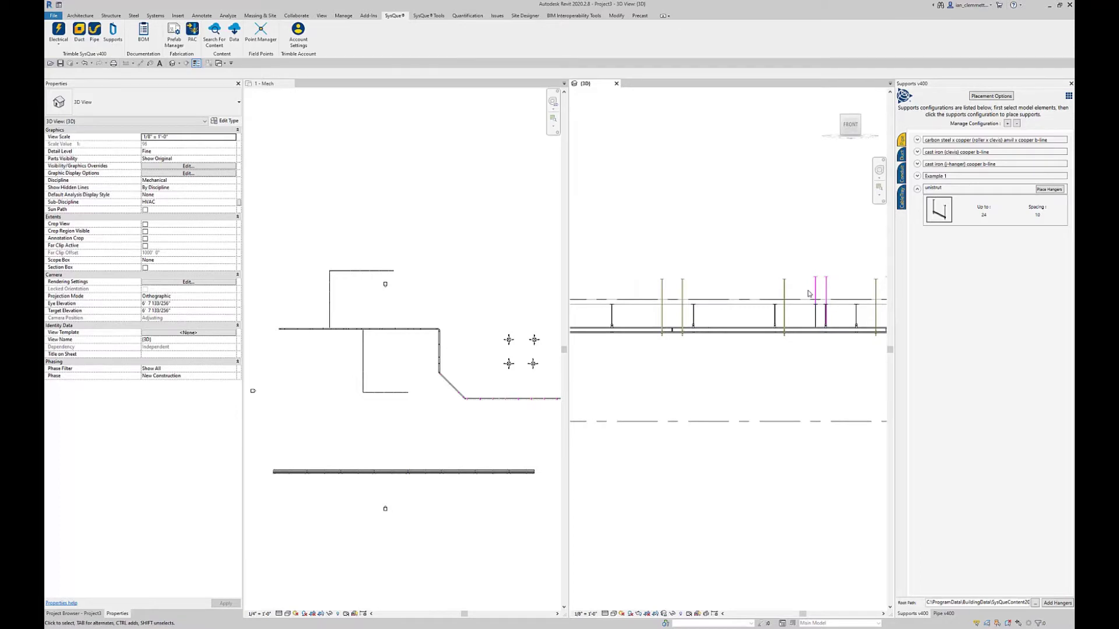
pyautogui.scroll(-3, 809, 294)
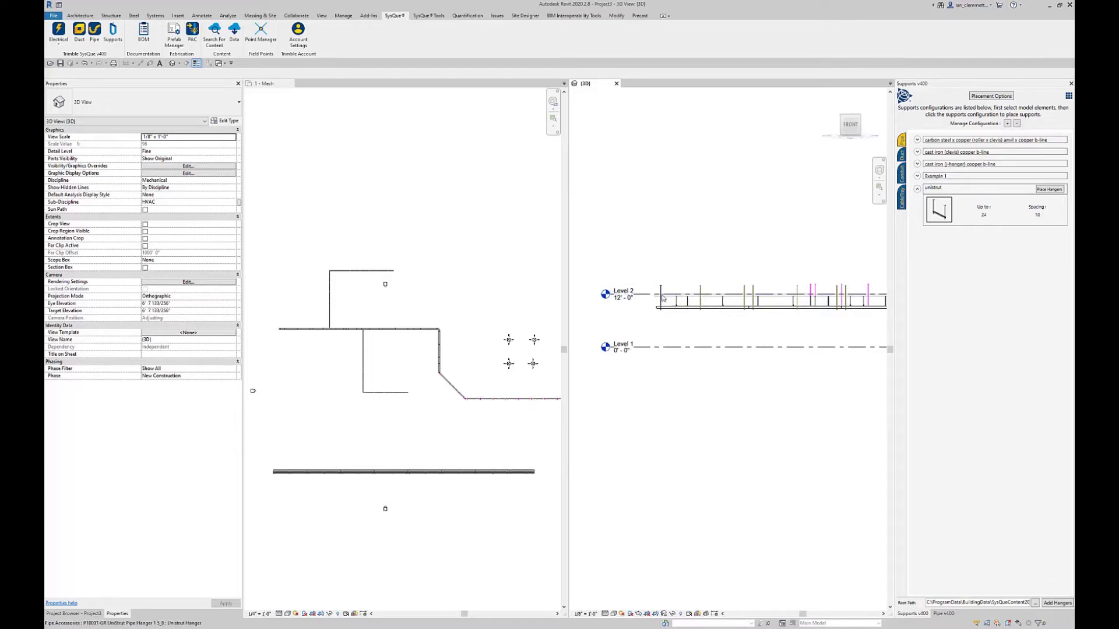
pyautogui.scroll(4, 834, 339)
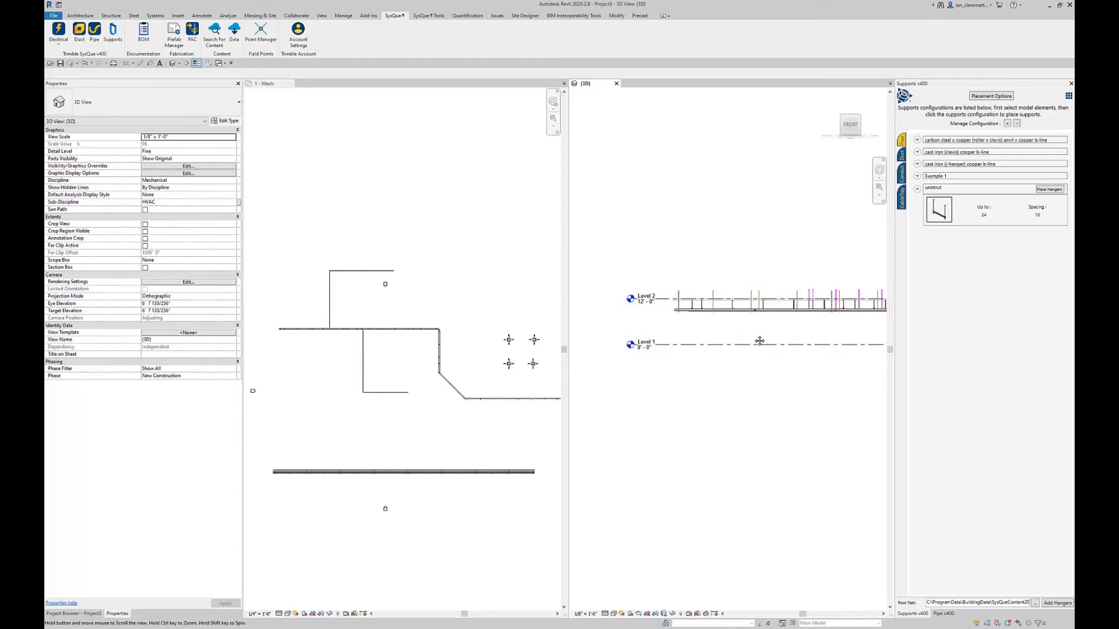
pyautogui.keyDown('shift'); pyautogui.moveTo(818, 345); pyautogui.dragTo(724, 337, button='middle'); pyautogui.keyUp('shift')
pyautogui.keyDown('shift'); pyautogui.moveTo(855, 335); pyautogui.dragTo(792, 311, button='middle'); pyautogui.keyUp('shift')
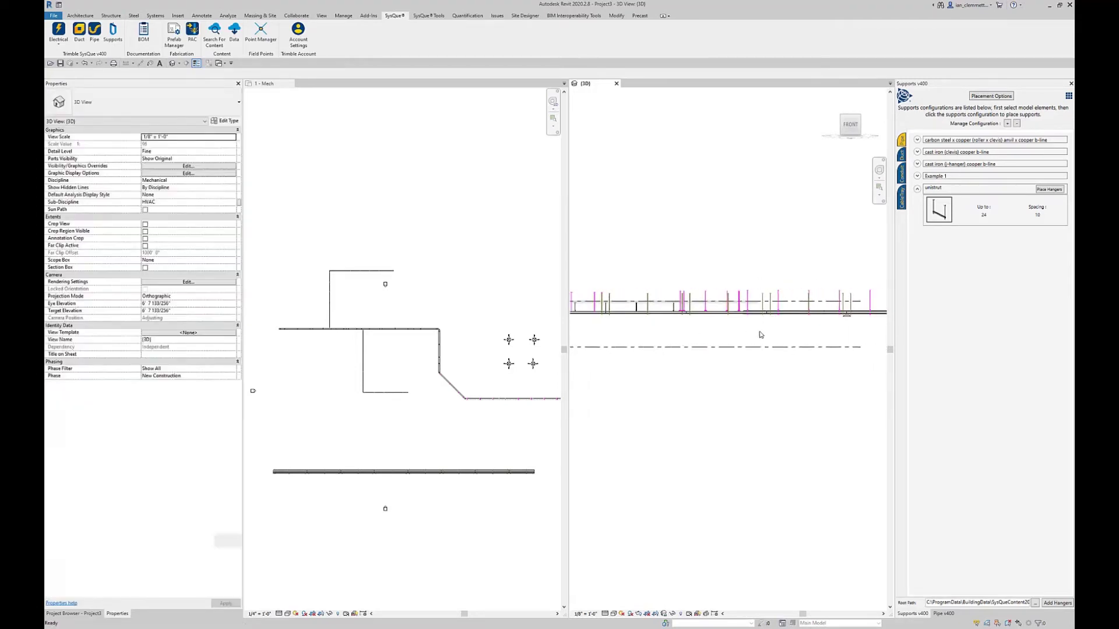
# Save placement options that apply supports to Level 2 only, with a 0' - 6" deck thickness.
pyautogui.click(985, 96)
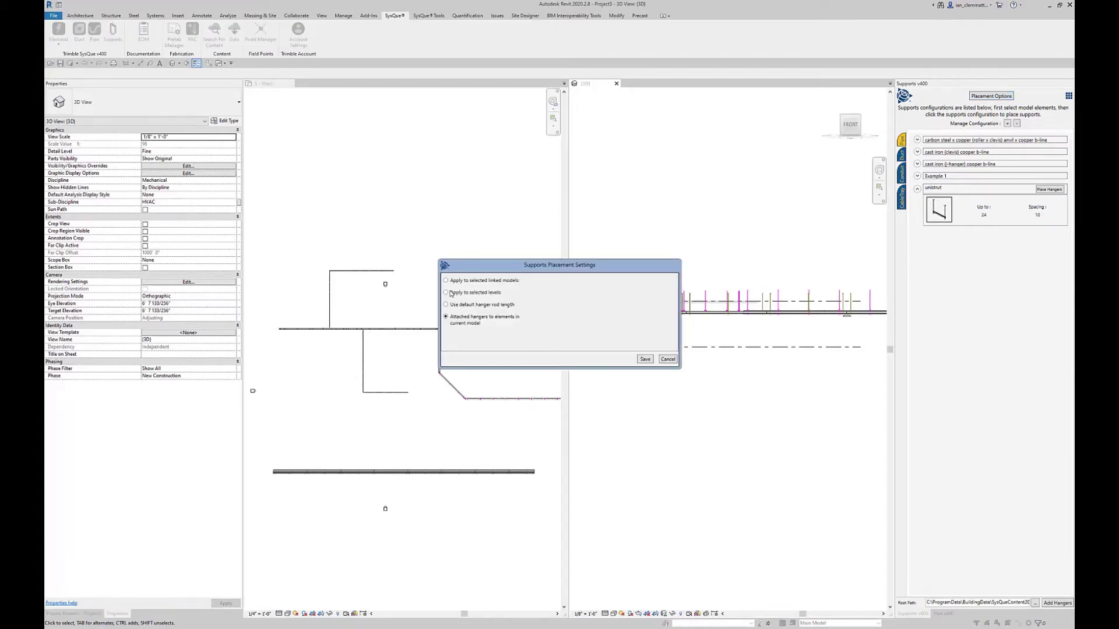
pyautogui.click(448, 294)
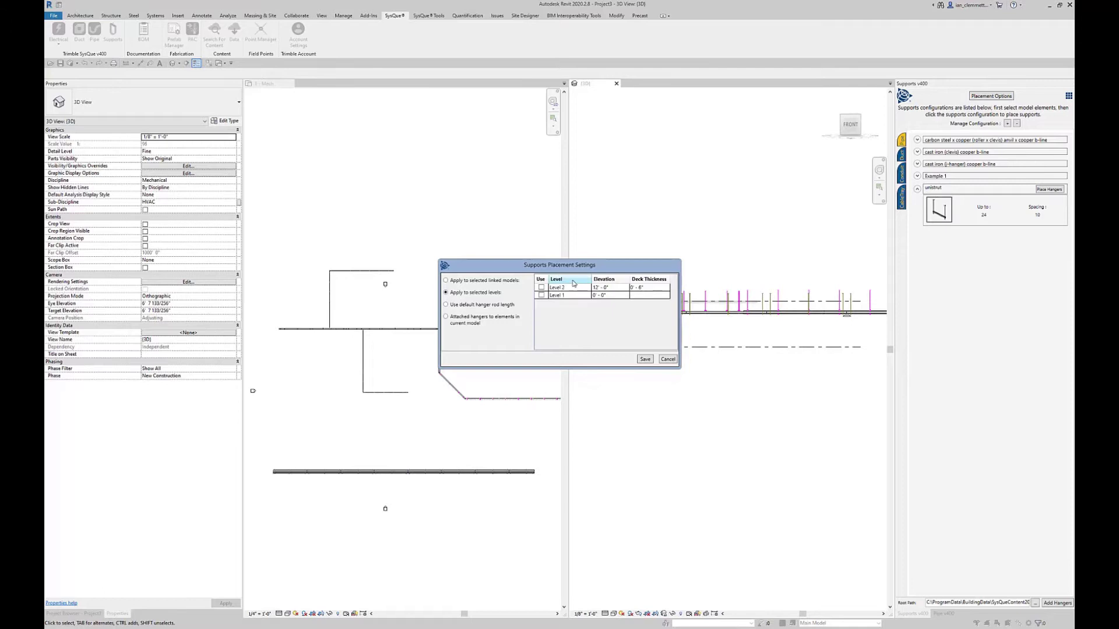
pyautogui.click(541, 288)
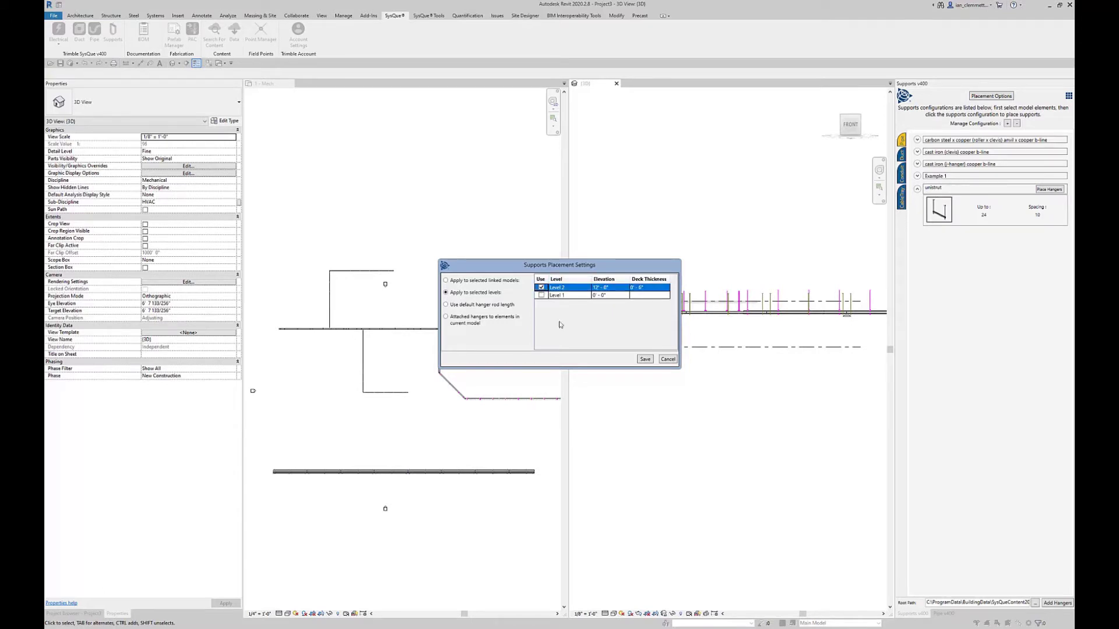
pyautogui.click(652, 289)
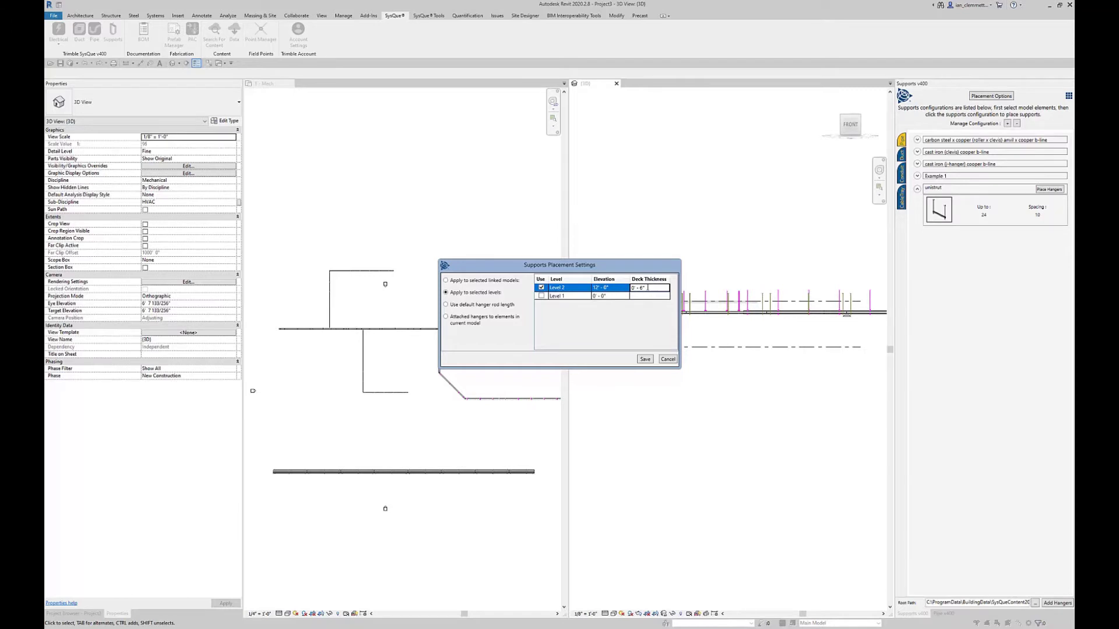
pyautogui.click(646, 359)
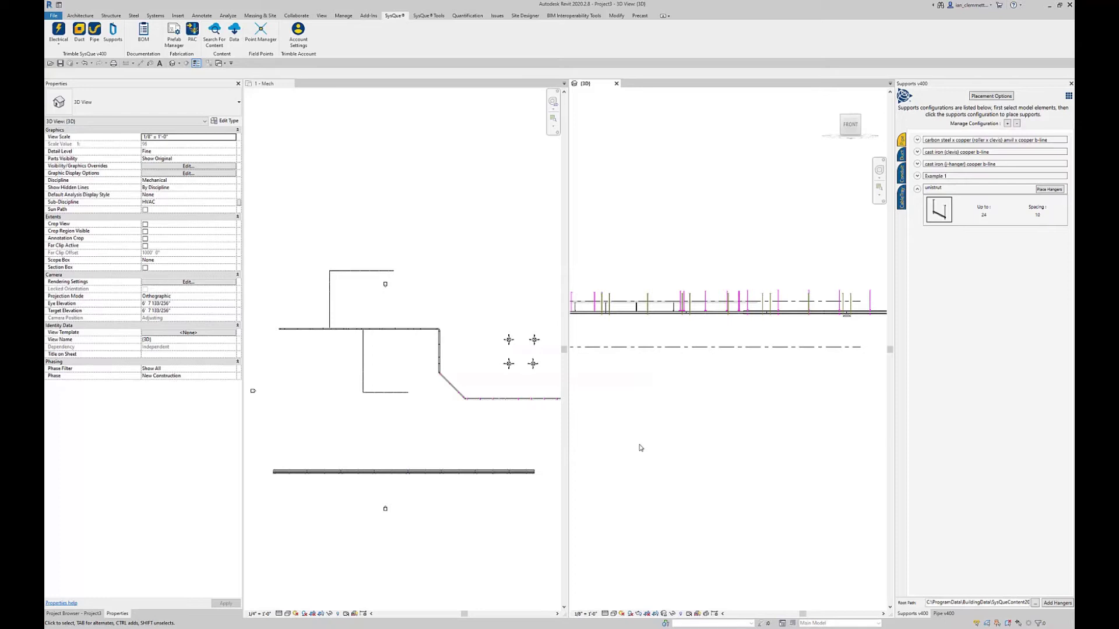
# Crossing-select the pipe run with its hangers and run Calculate Hanger Rod, then deselect.
pyautogui.scroll(-2, 652, 440)
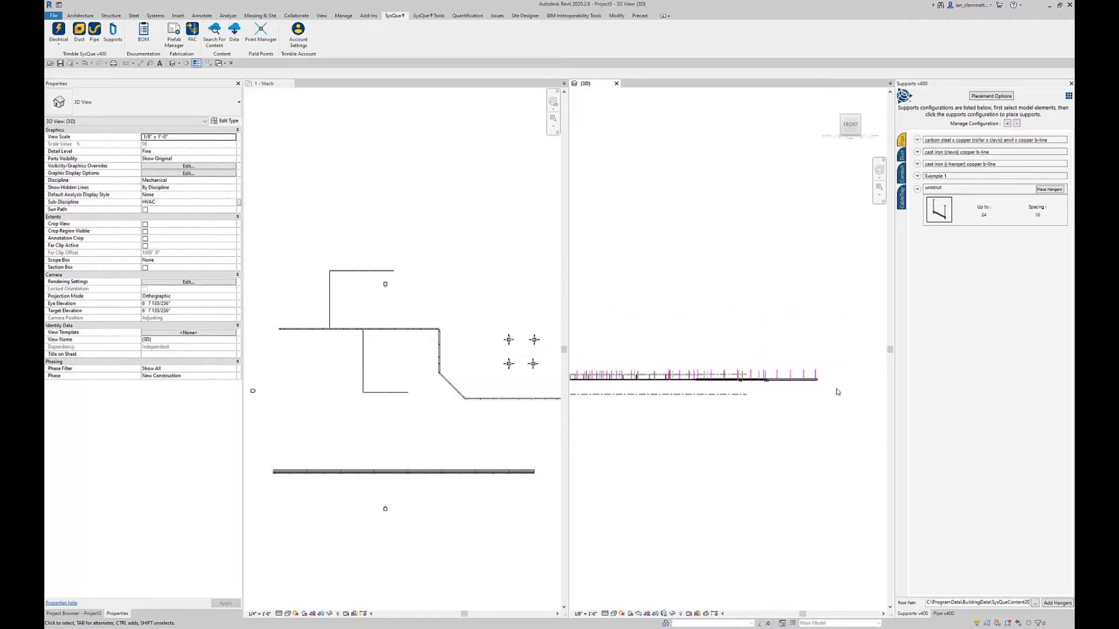
pyautogui.moveTo(838, 392); pyautogui.dragTo(617, 361)
pyautogui.moveTo(617, 362); pyautogui.dragTo(739, 362, button='middle')
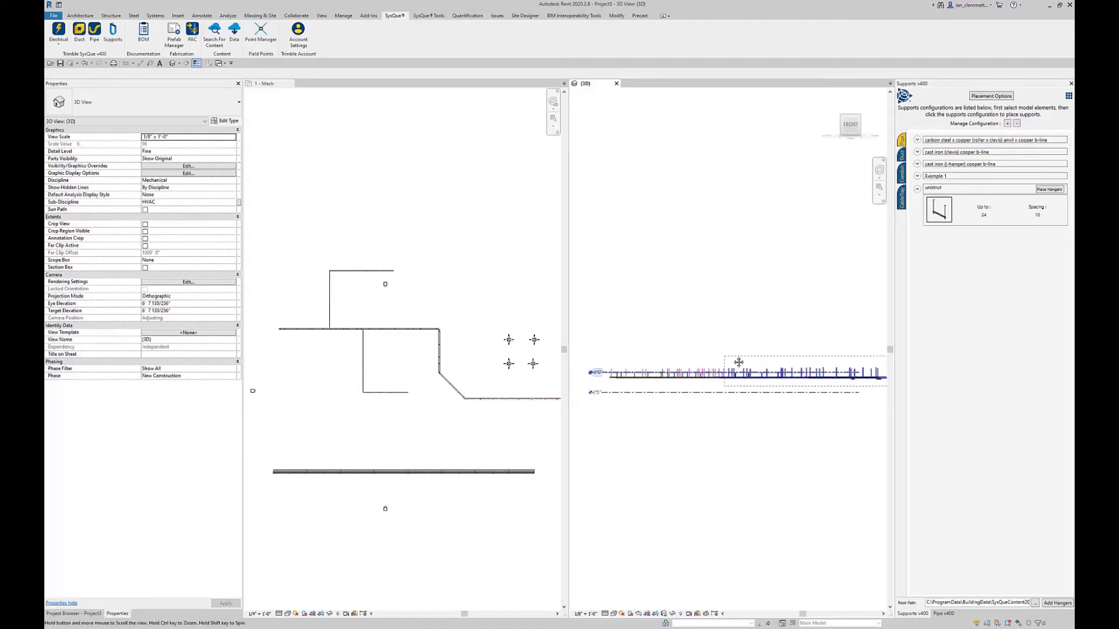
pyautogui.moveTo(738, 362); pyautogui.dragTo(612, 365)
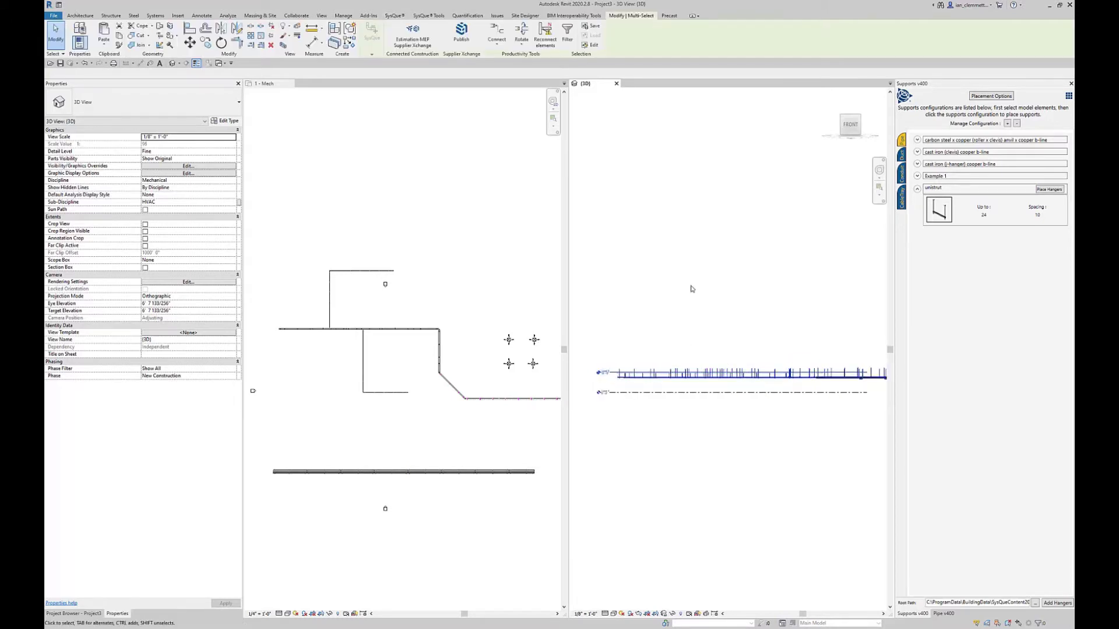
pyautogui.click(1069, 96)
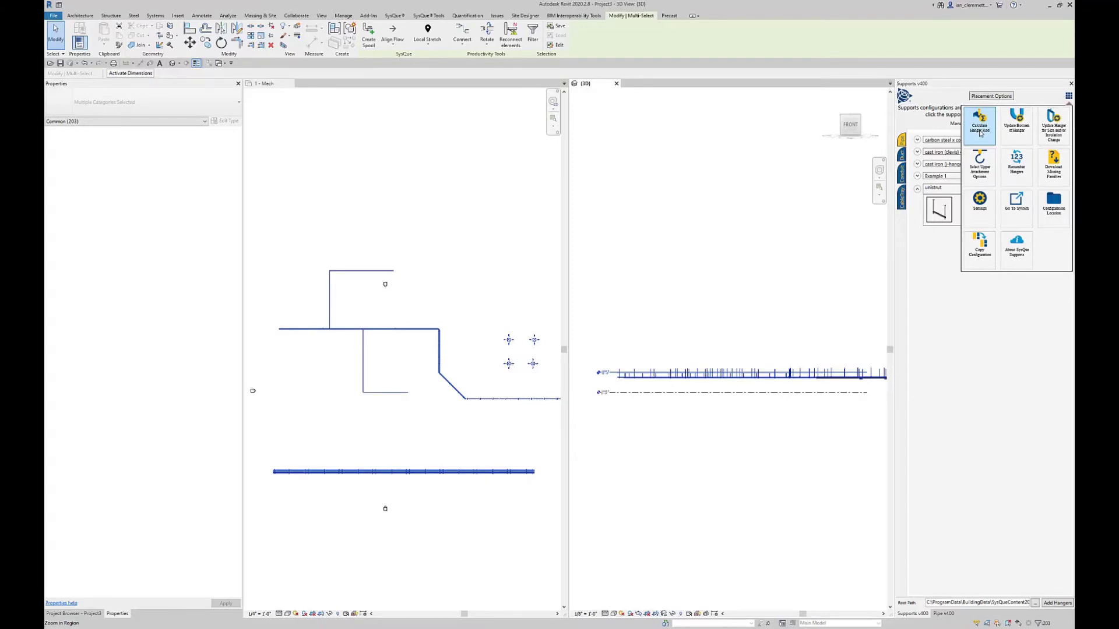
pyautogui.click(981, 131)
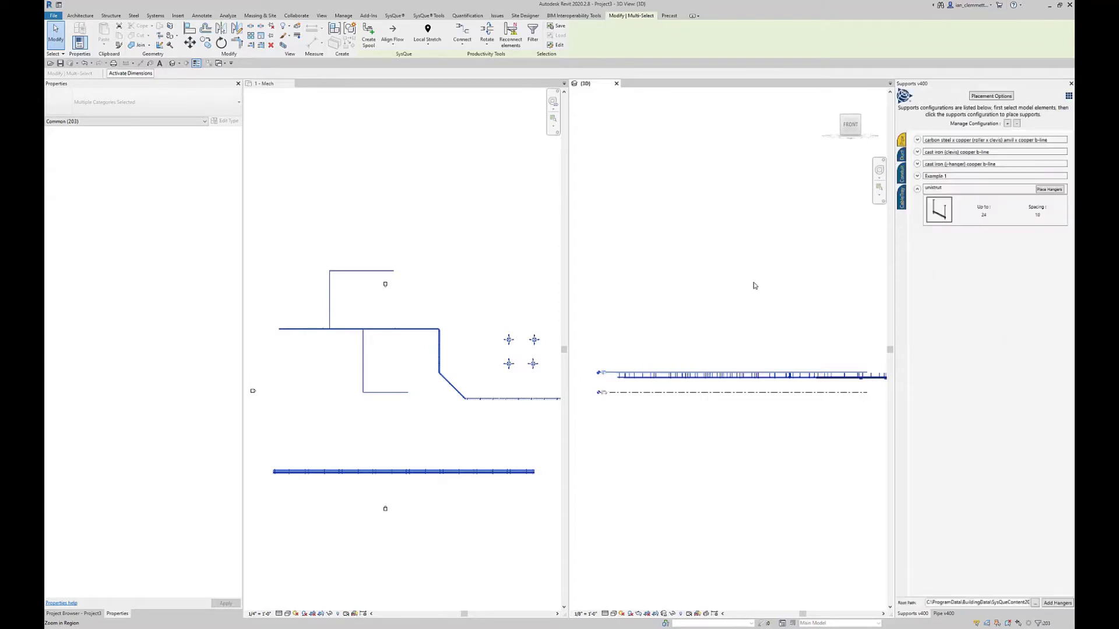
pyautogui.scroll(5, 727, 383)
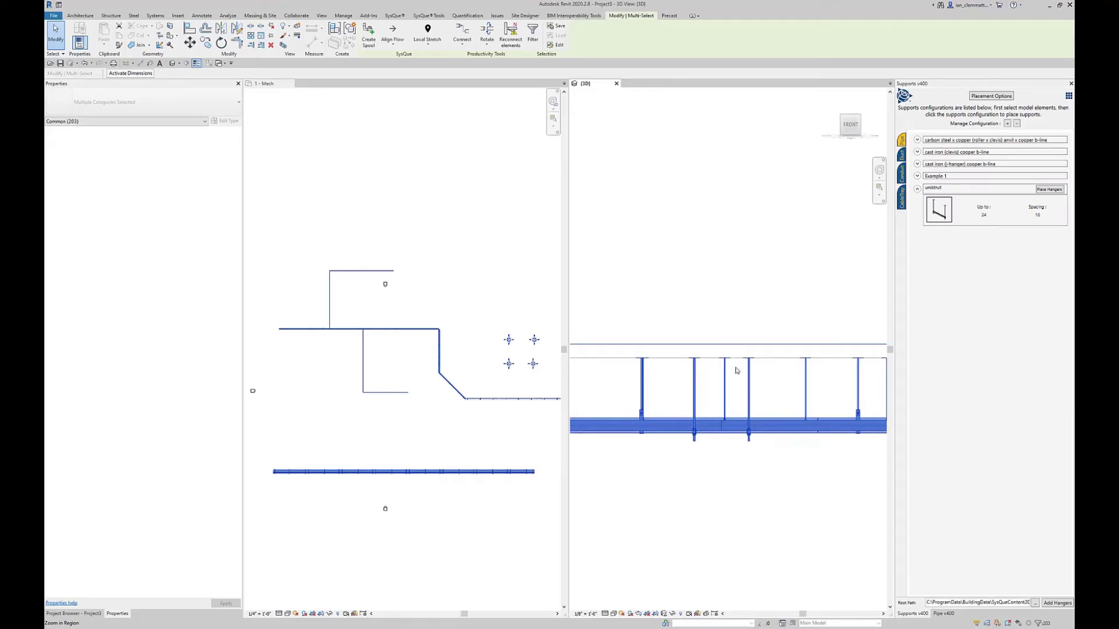
pyautogui.click(672, 382)
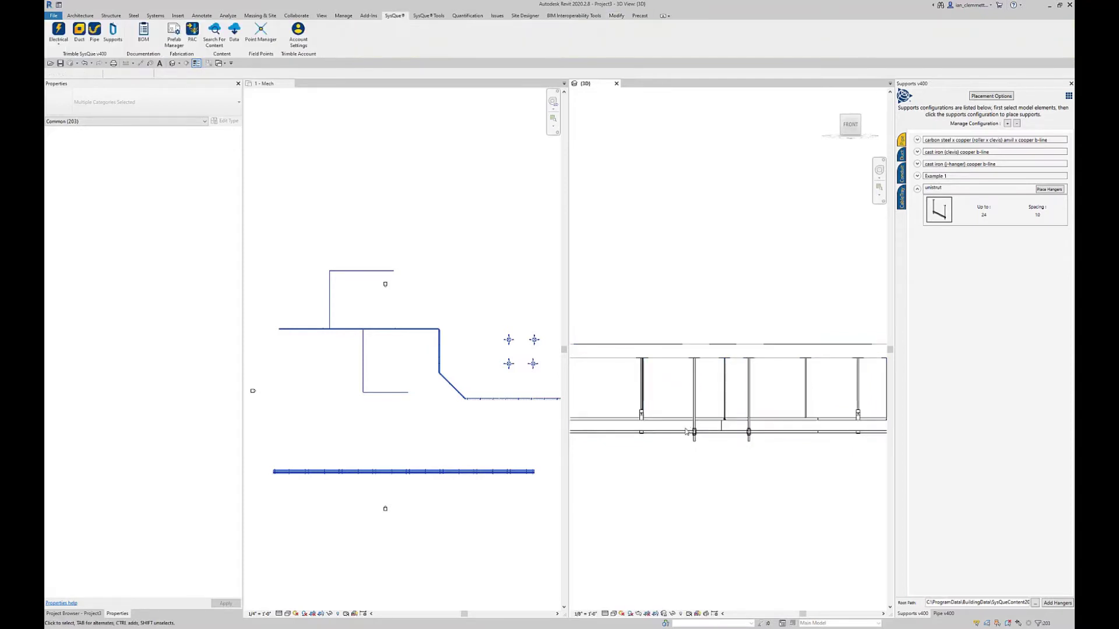
# Inspect one hanger's properties, then crossing-select the five hangers near the middle of the run.
pyautogui.keyDown('shift'); pyautogui.moveTo(799, 529); pyautogui.dragTo(666, 507, button='middle'); pyautogui.keyUp('shift')
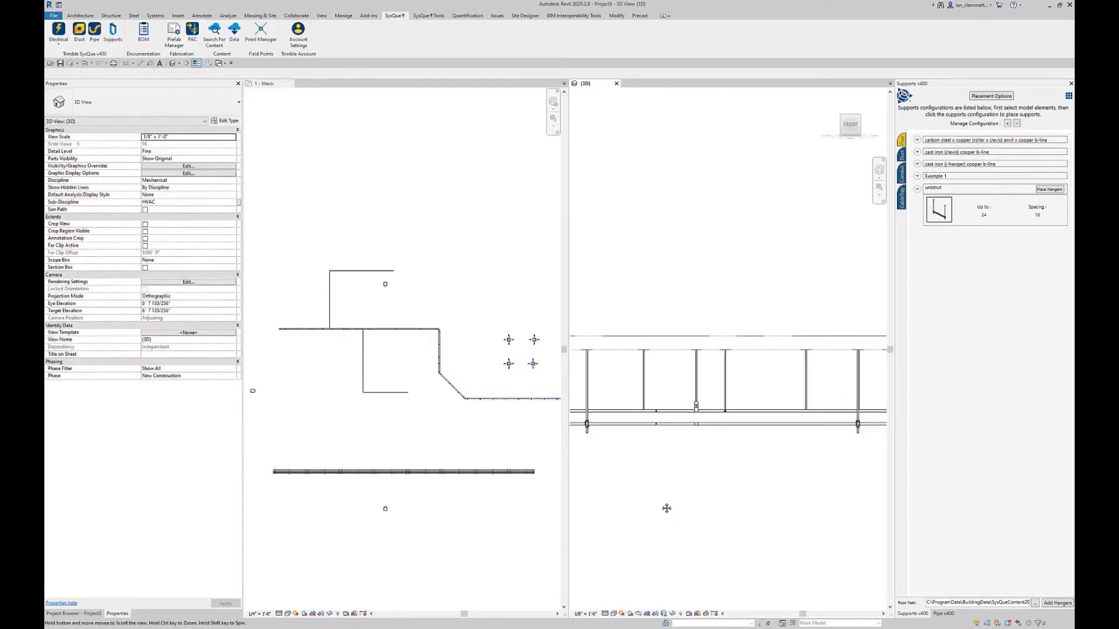
pyautogui.keyDown('shift'); pyautogui.moveTo(798, 506); pyautogui.dragTo(690, 463, button='middle'); pyautogui.keyUp('shift')
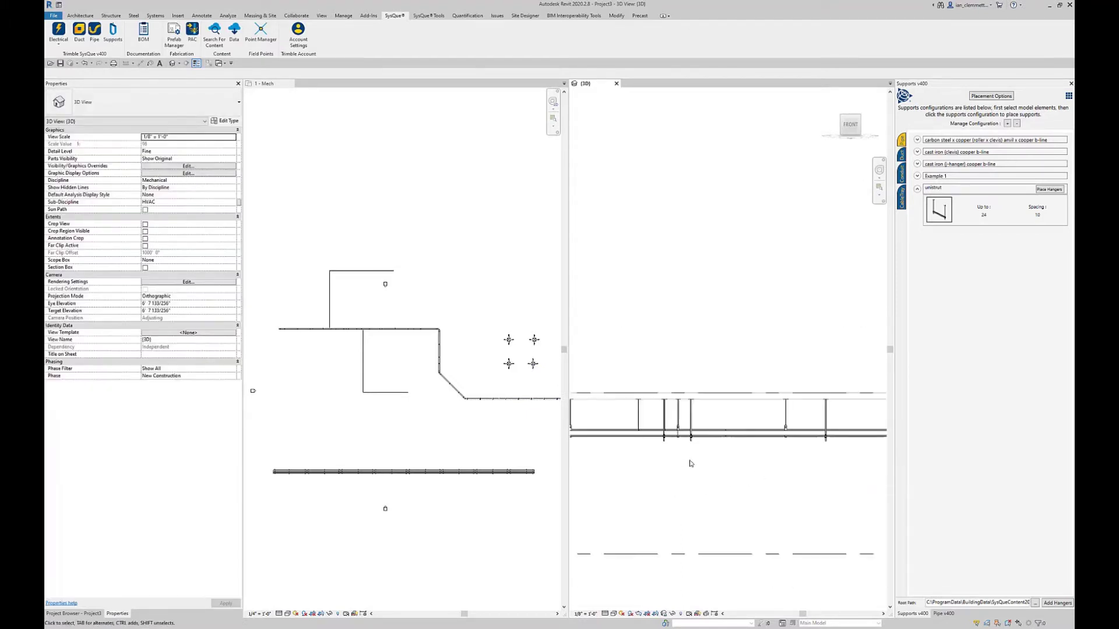
pyautogui.click(640, 418)
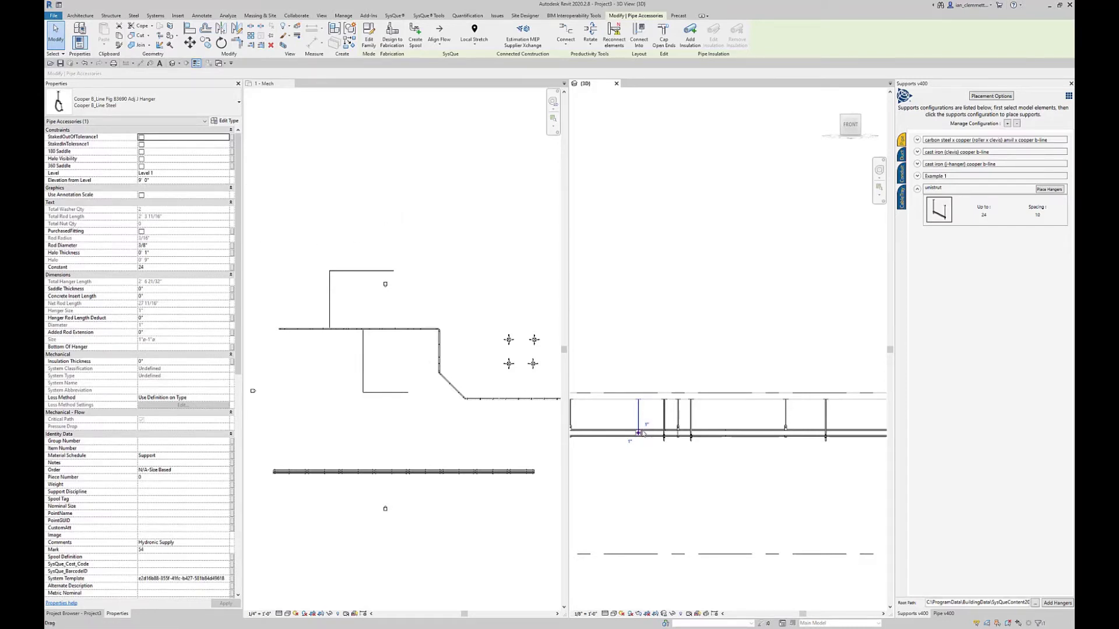
pyautogui.scroll(5, 640, 433)
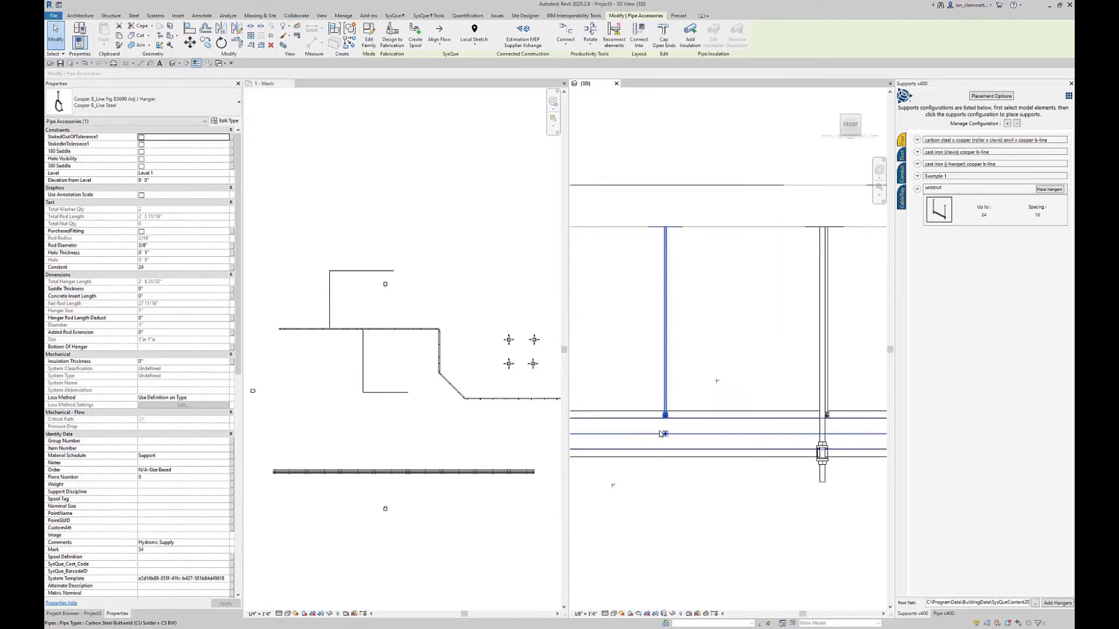
pyautogui.scroll(2, 662, 434)
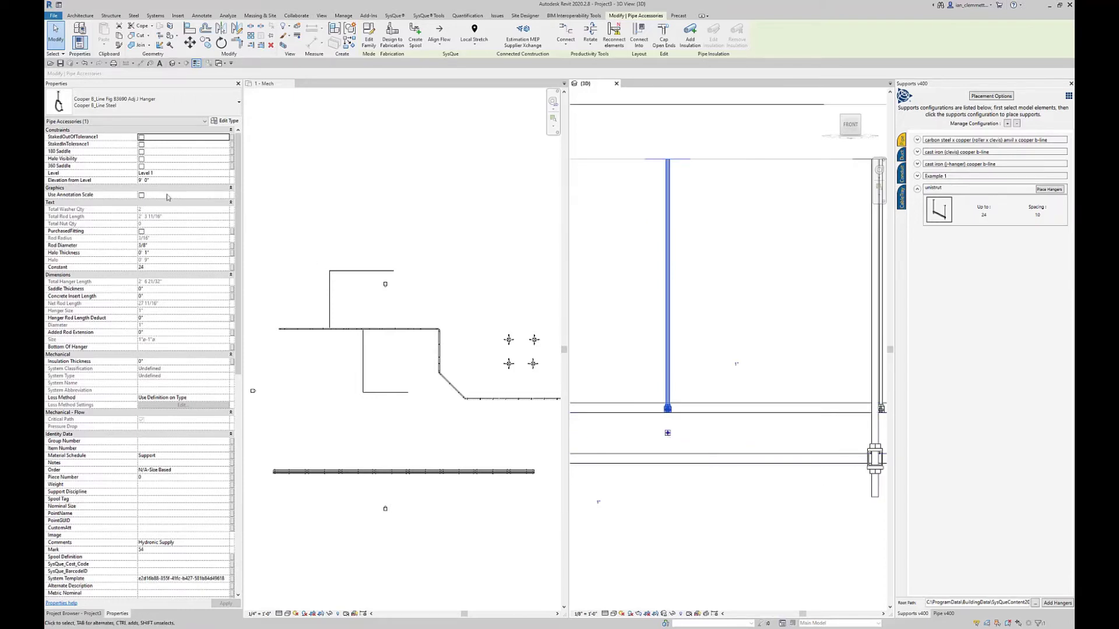
pyautogui.scroll(-3, 706, 371)
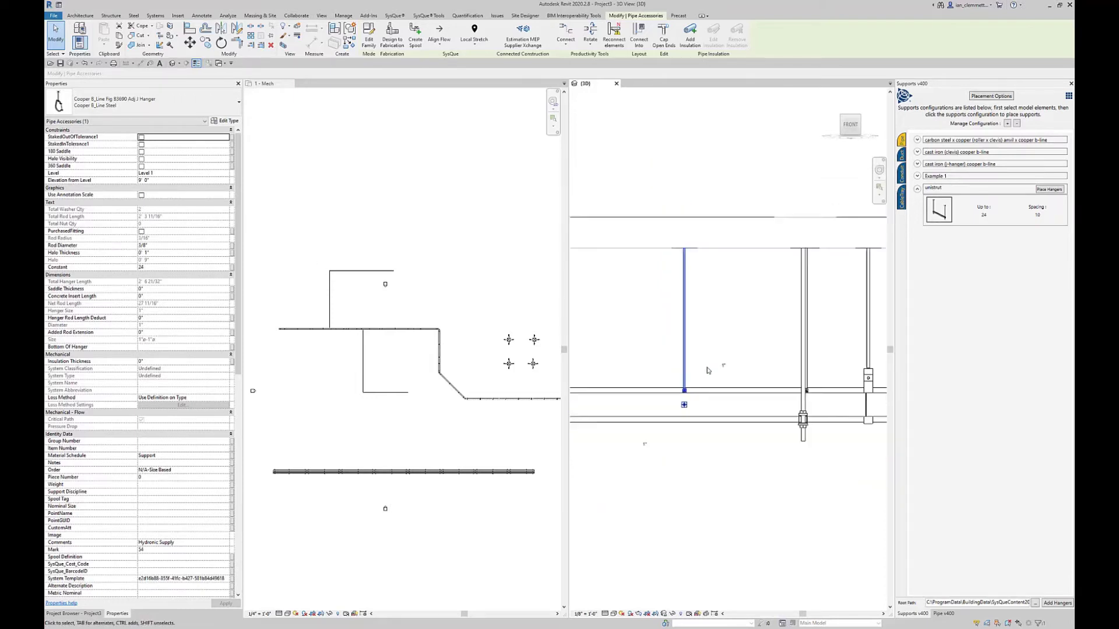
pyautogui.scroll(-2, 706, 371)
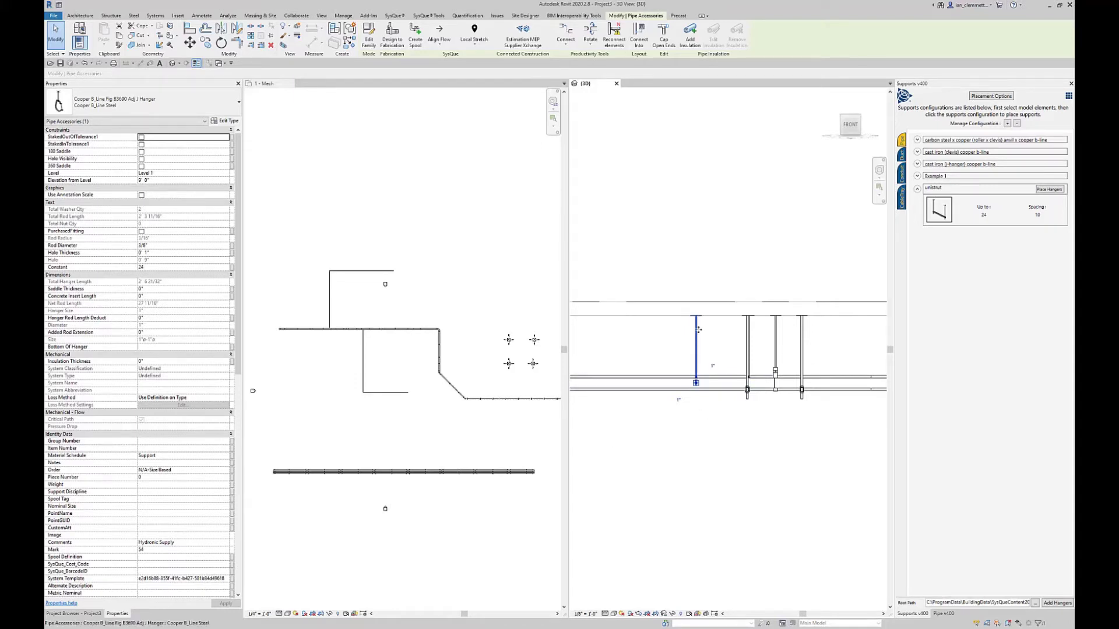
pyautogui.click(851, 347)
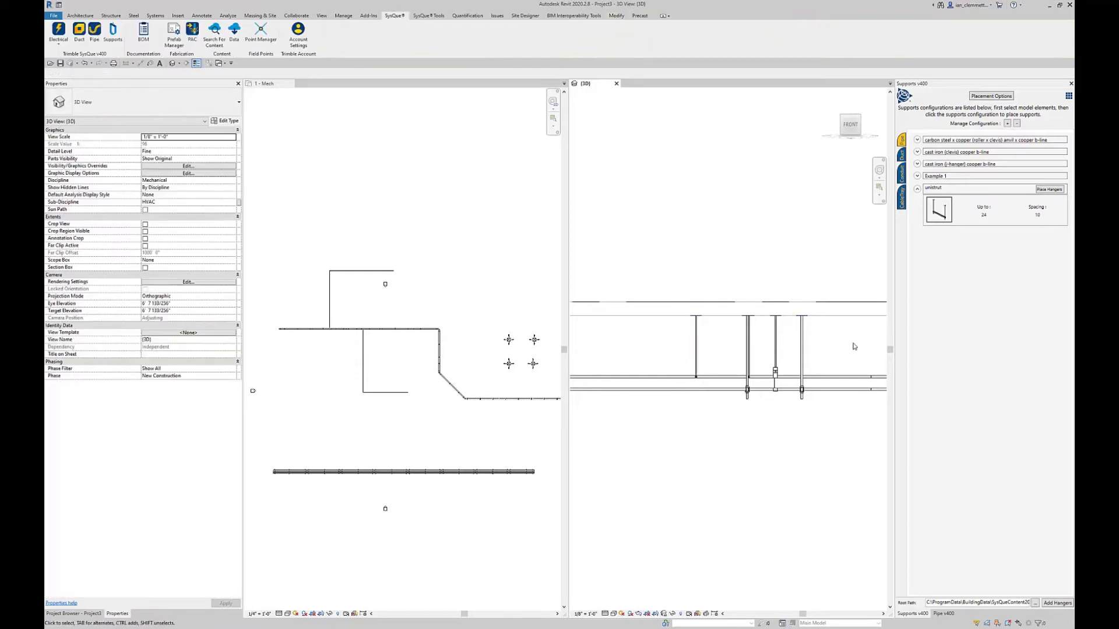
pyautogui.moveTo(855, 346); pyautogui.dragTo(686, 406)
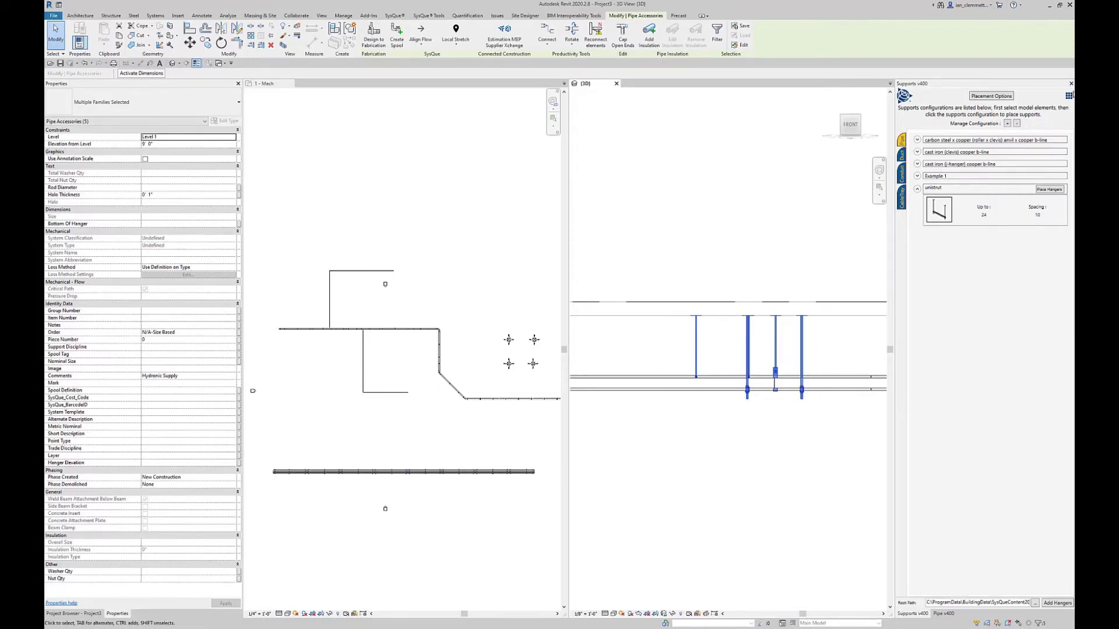
# Run Update Bottom Of Hanger on the selected hangers using the 6" Foundation Slab.
pyautogui.click(1069, 96)
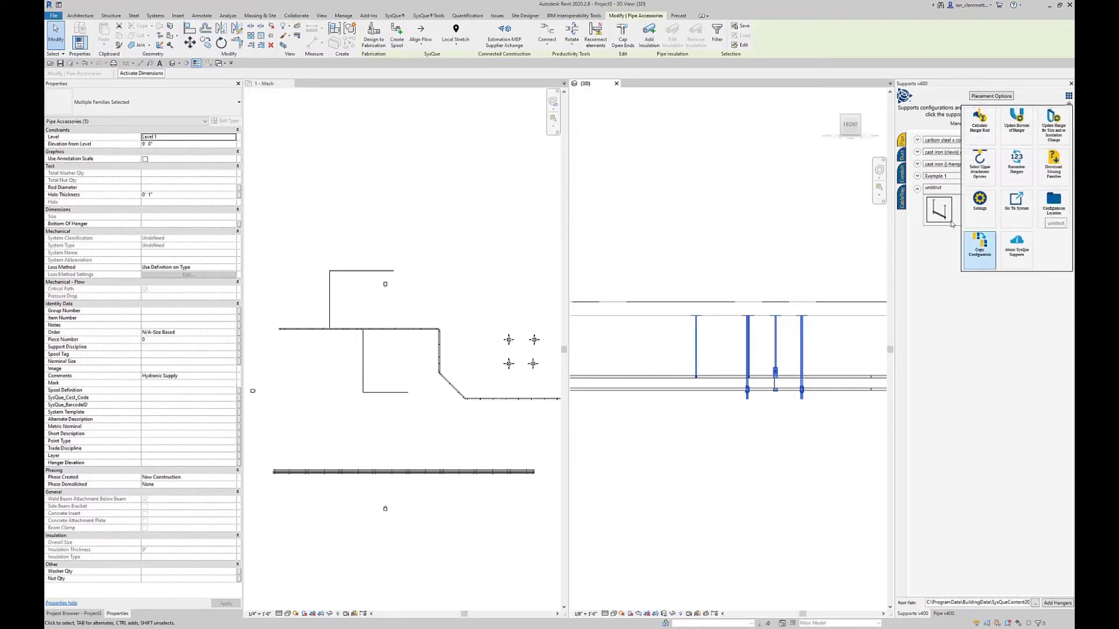
pyautogui.click(1017, 133)
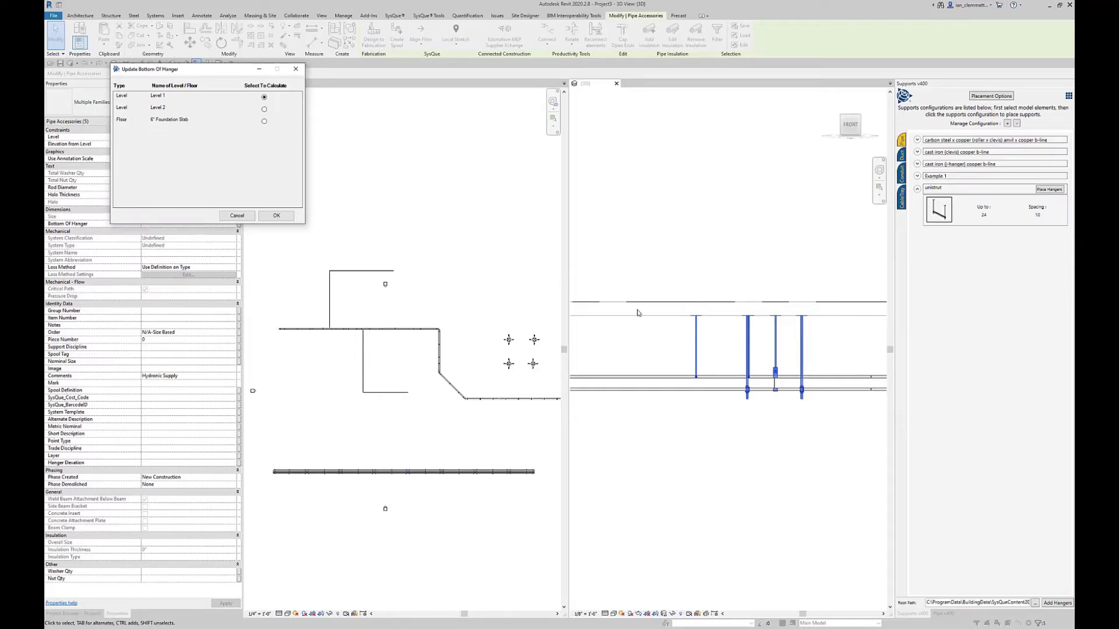
pyautogui.click(286, 216)
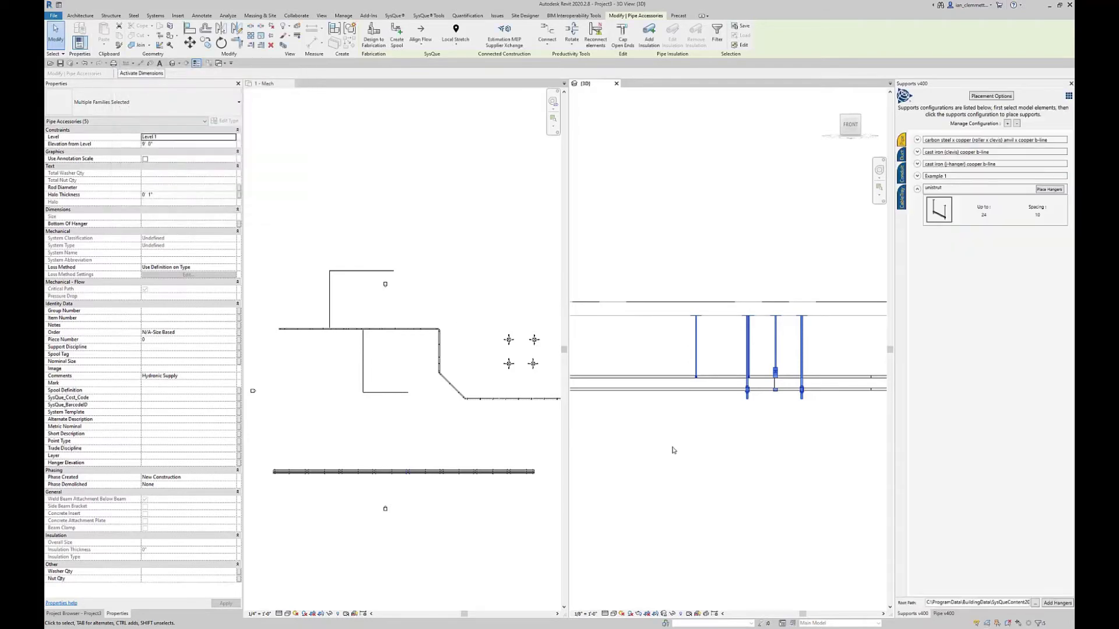
pyautogui.click(696, 353)
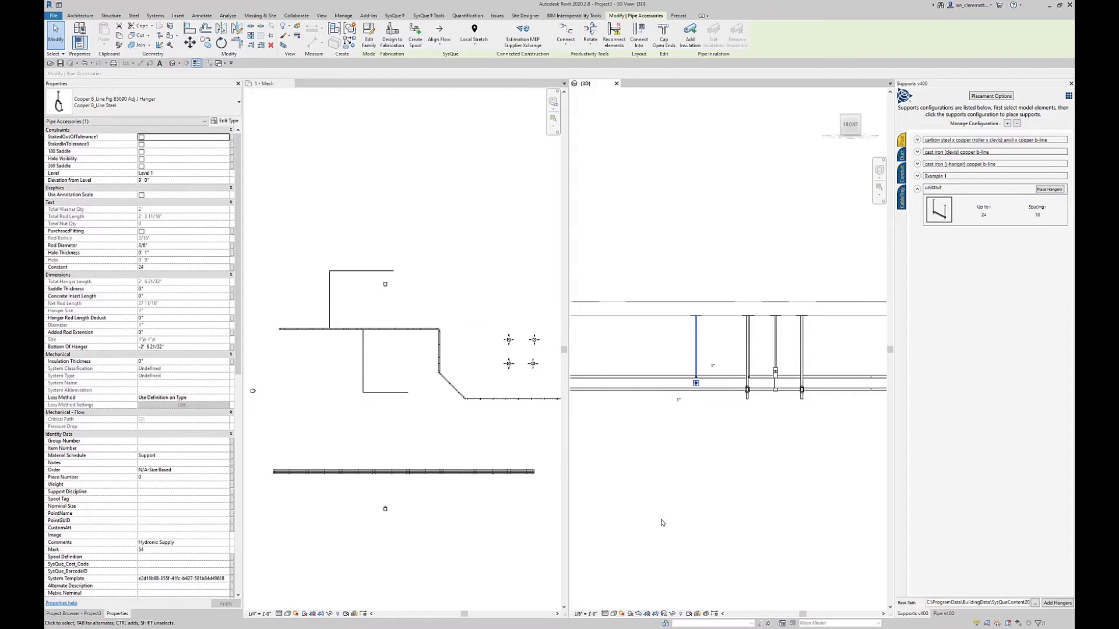
pyautogui.click(752, 257)
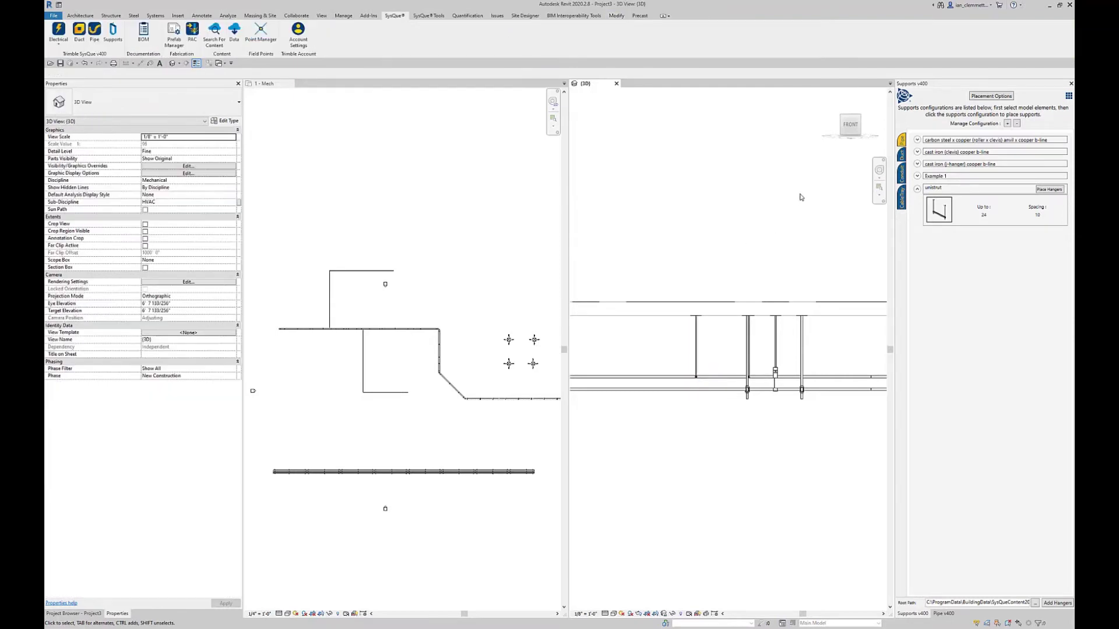
pyautogui.click(1069, 96)
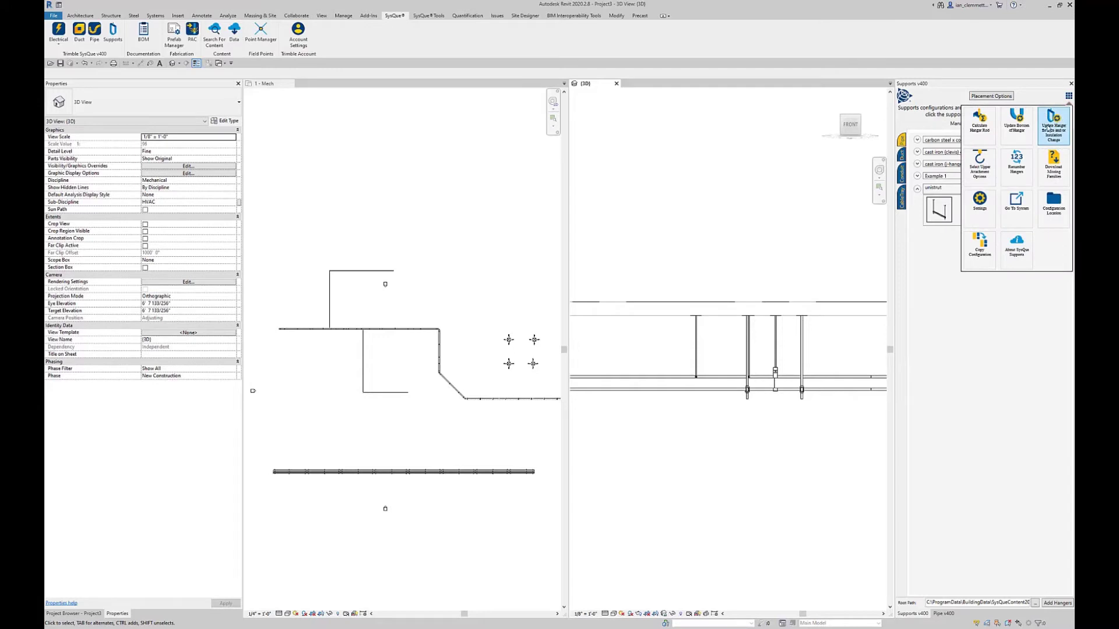
pyautogui.click(696, 392)
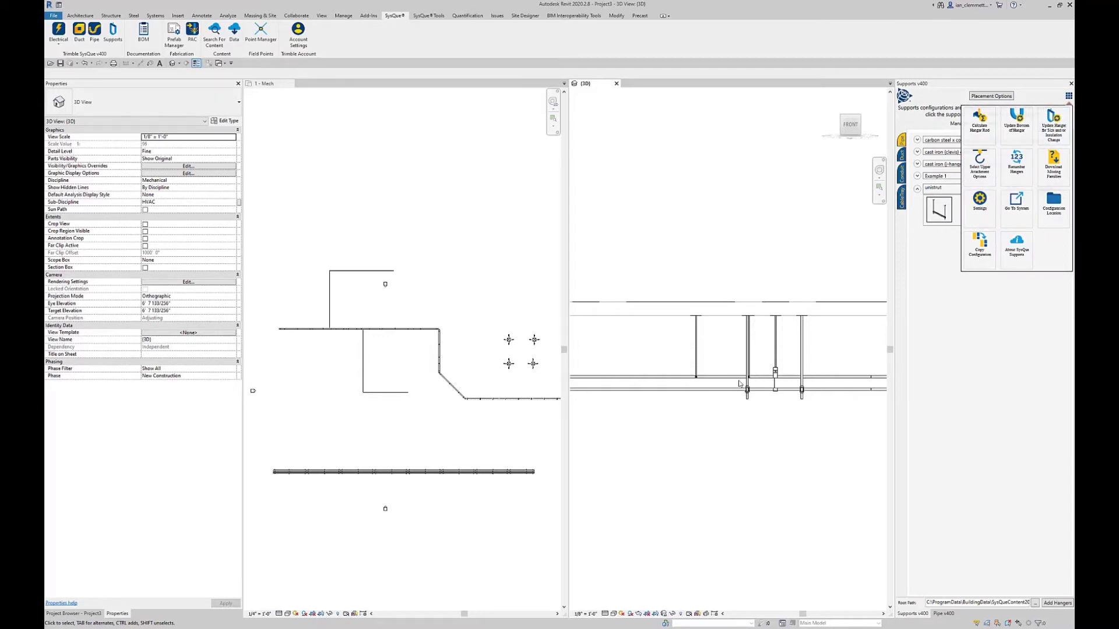
pyautogui.click(1069, 96)
pyautogui.click(723, 285)
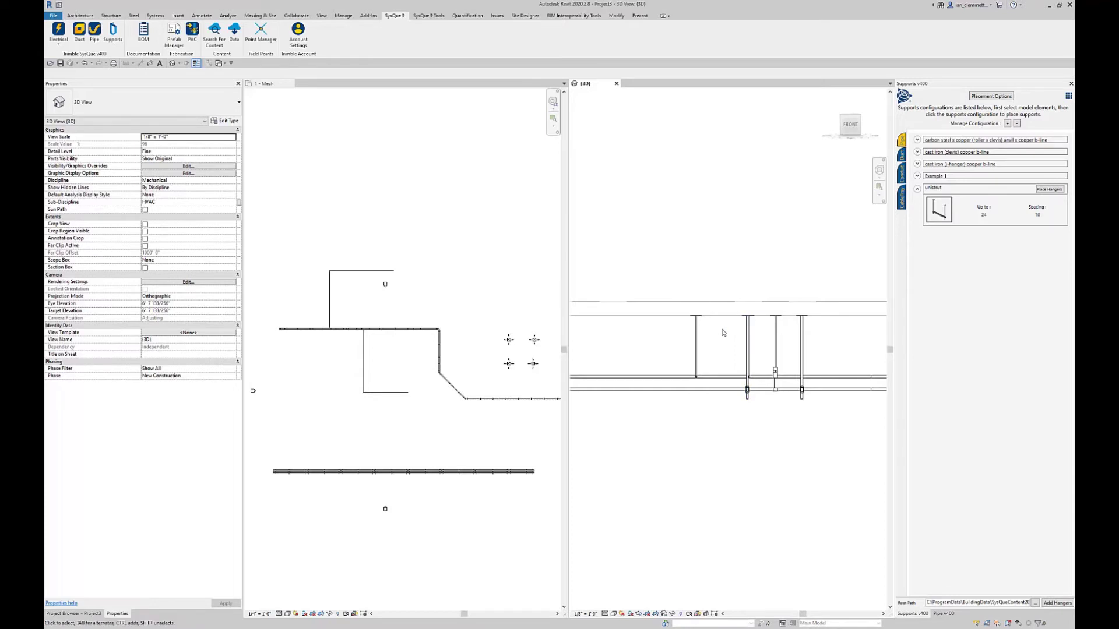
# Set Concrete Insert as the upper attachment for two window-selected hangers.
pyautogui.moveTo(737, 324); pyautogui.dragTo(672, 266)
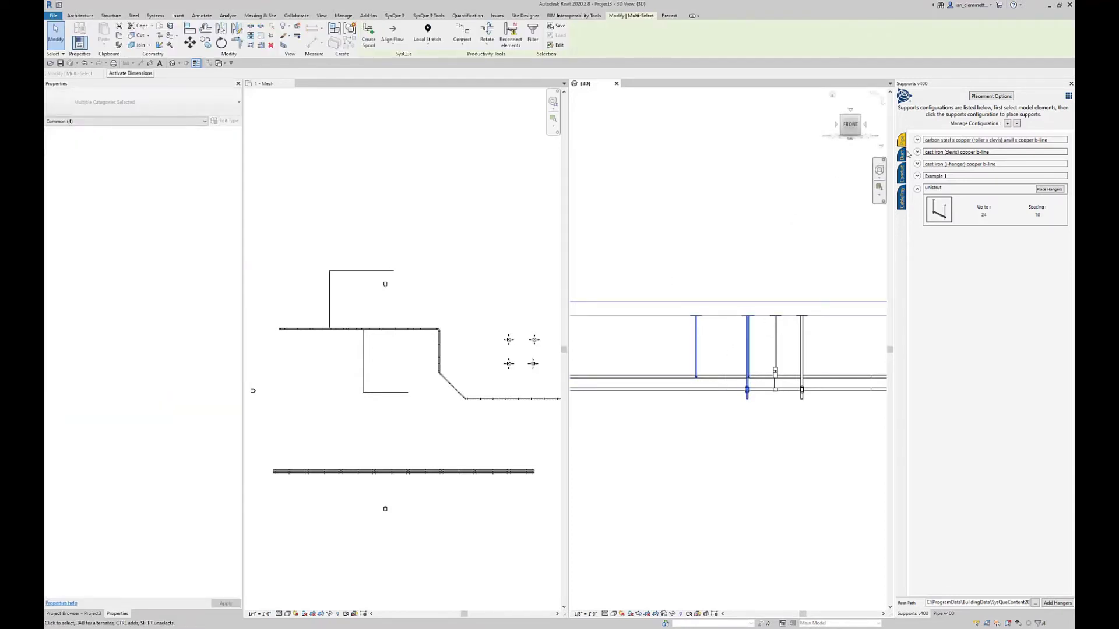
pyautogui.click(1069, 97)
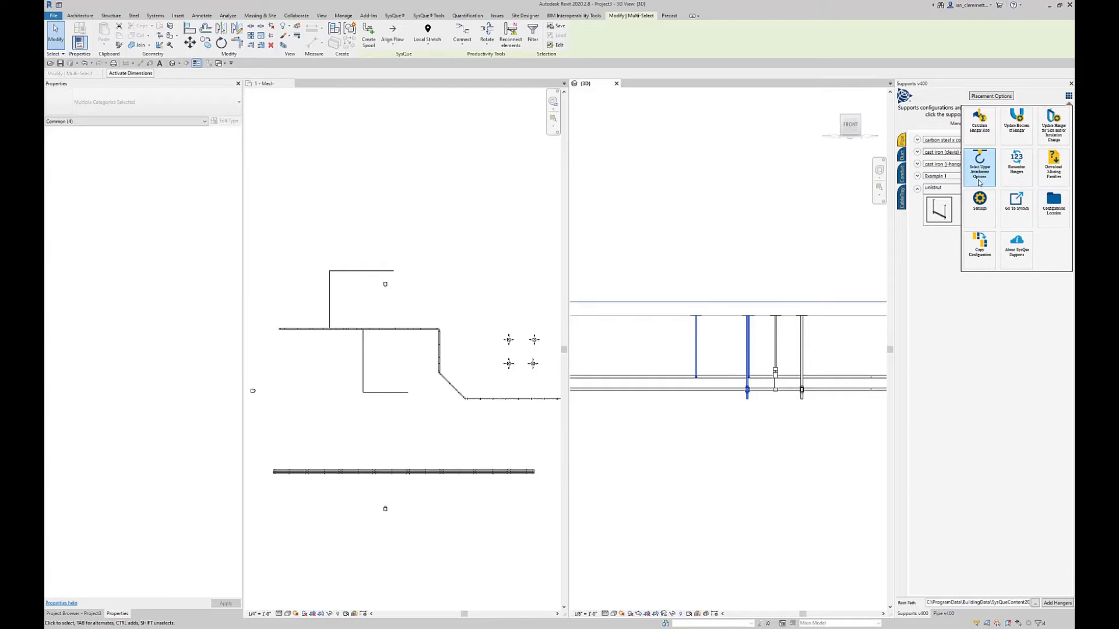
pyautogui.click(979, 182)
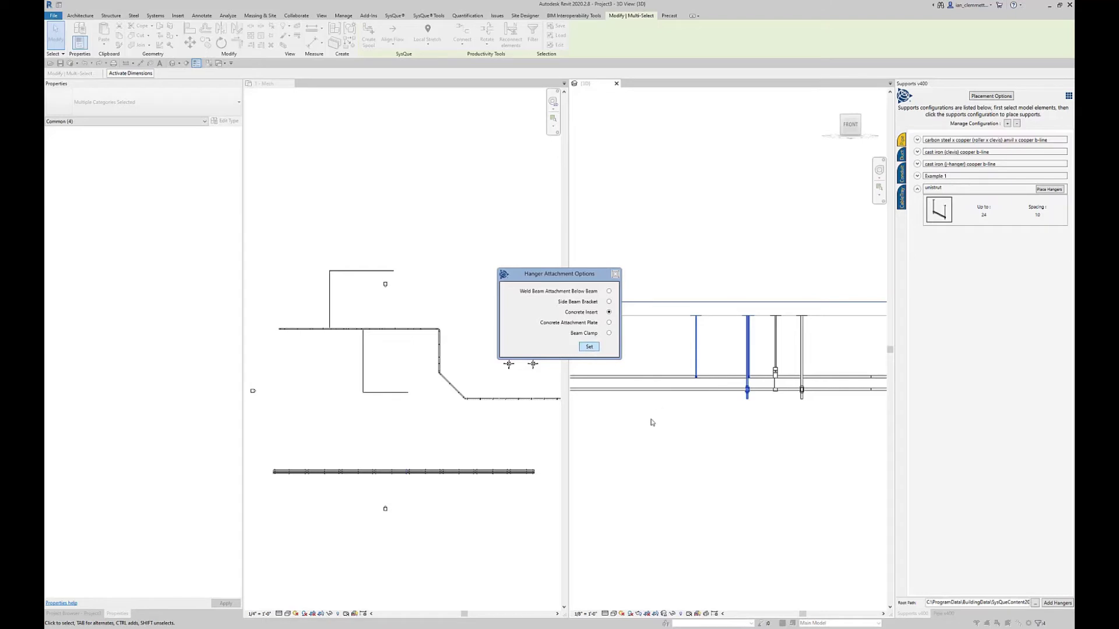
pyautogui.press('Return')
pyautogui.click(617, 275)
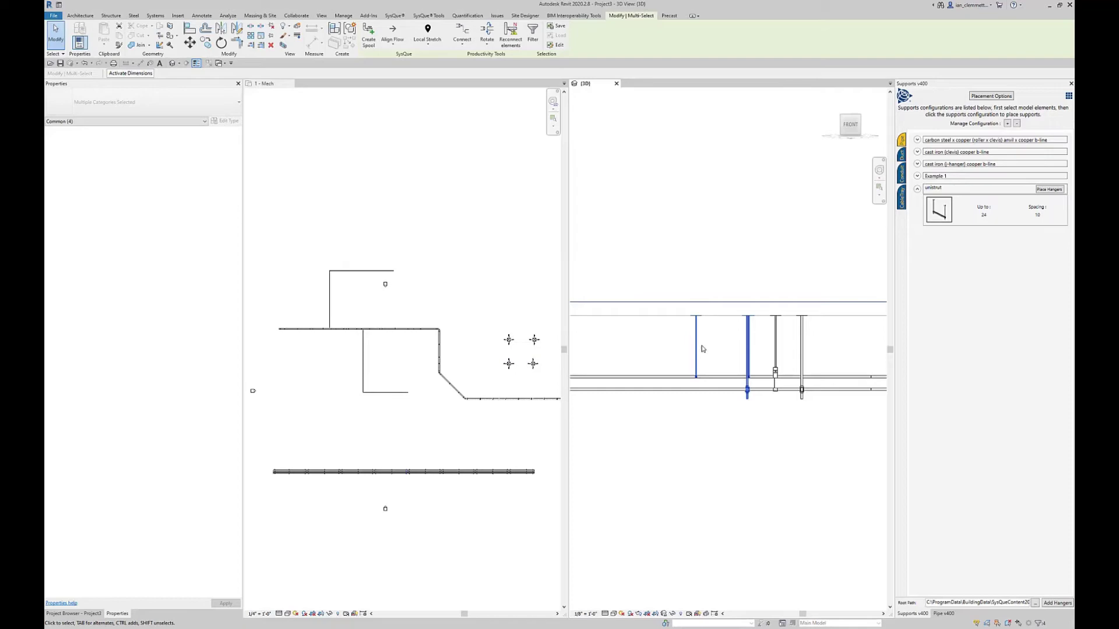
# Check the left hanger's attachment property, then switch the dock to the Pipe v400 fittings panel.
pyautogui.click(697, 351)
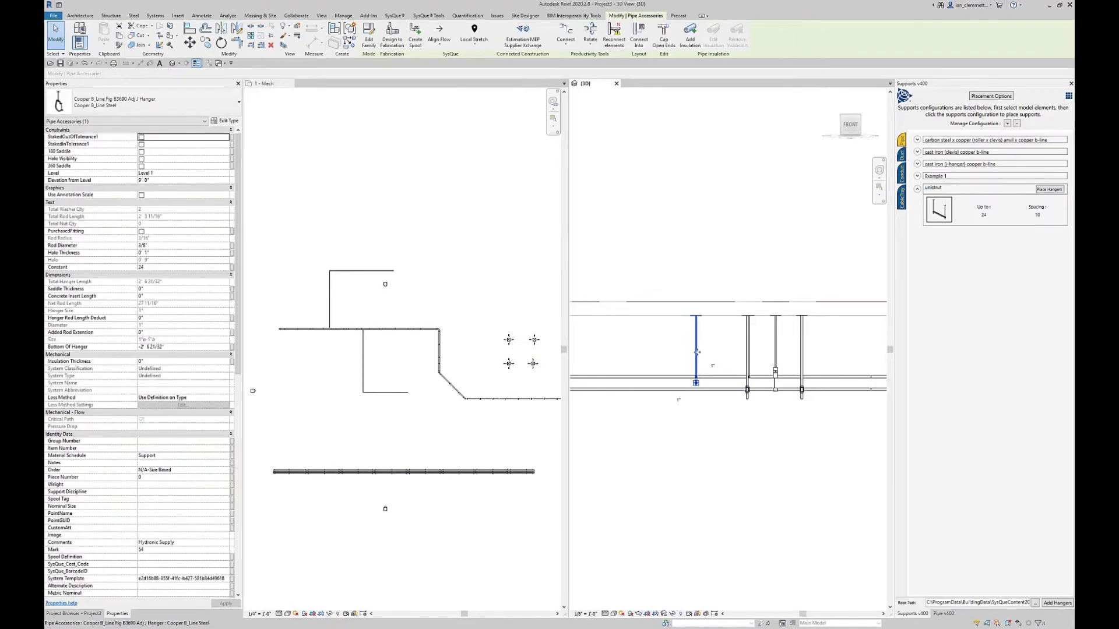
pyautogui.scroll(-10, 163, 291)
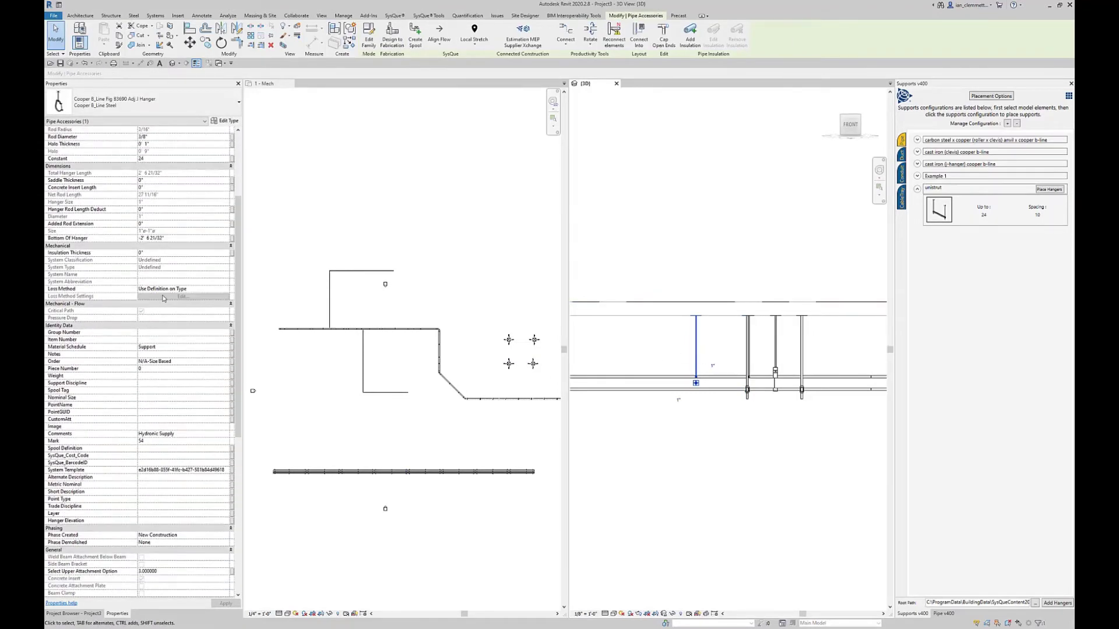
pyautogui.scroll(-4, 168, 300)
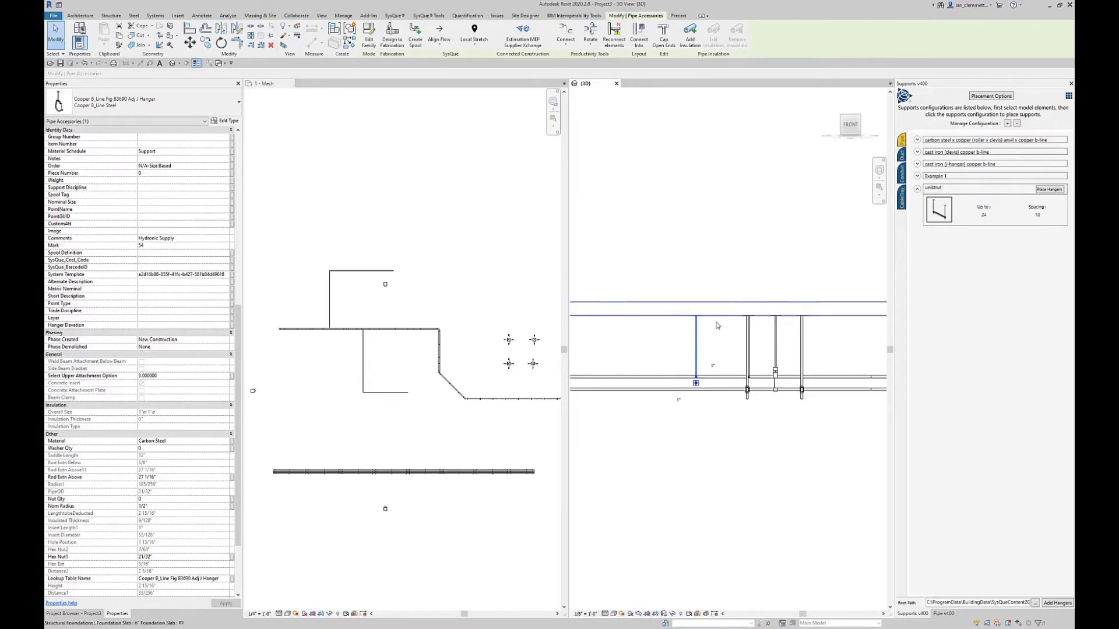
pyautogui.click(694, 253)
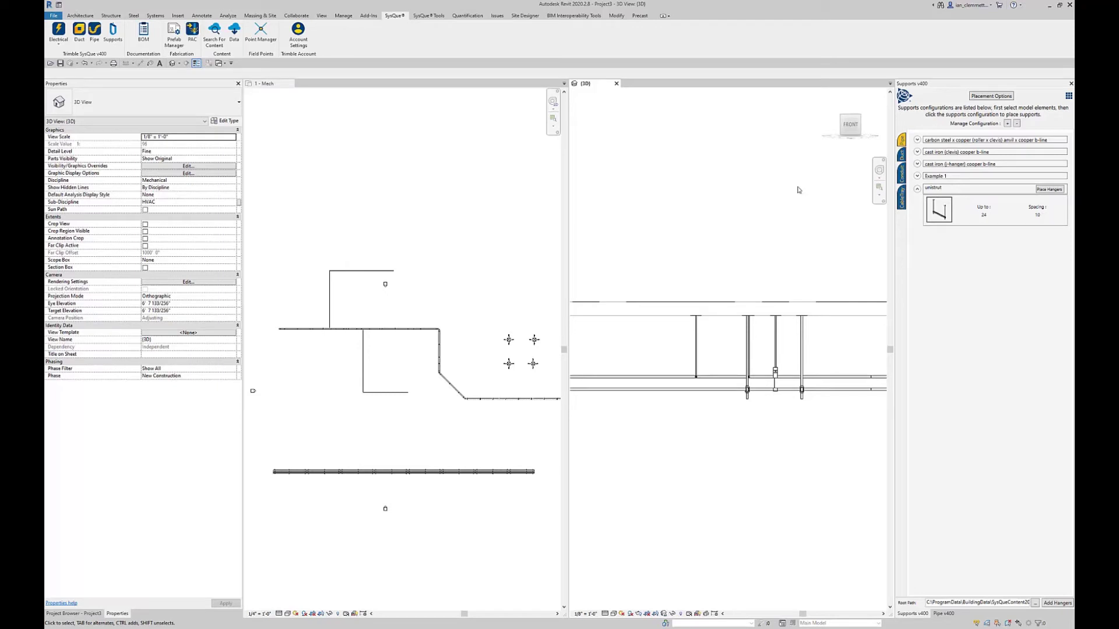
pyautogui.click(943, 613)
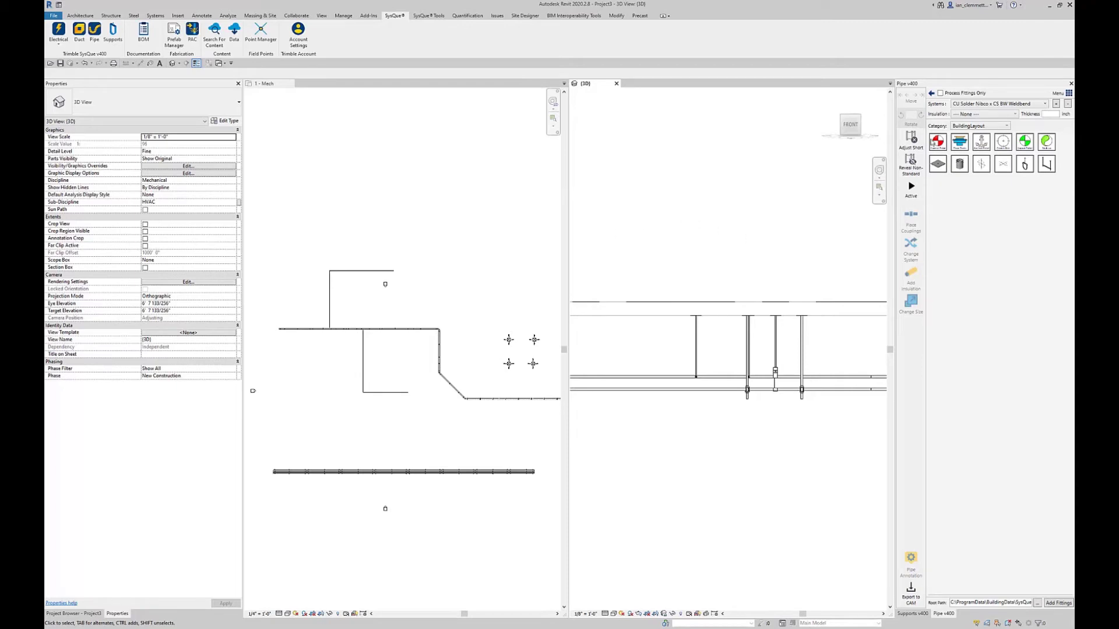
# Start placing a control point family on the pipe run in the 1 - Mech plan, then cancel placement.
pyautogui.click(932, 142)
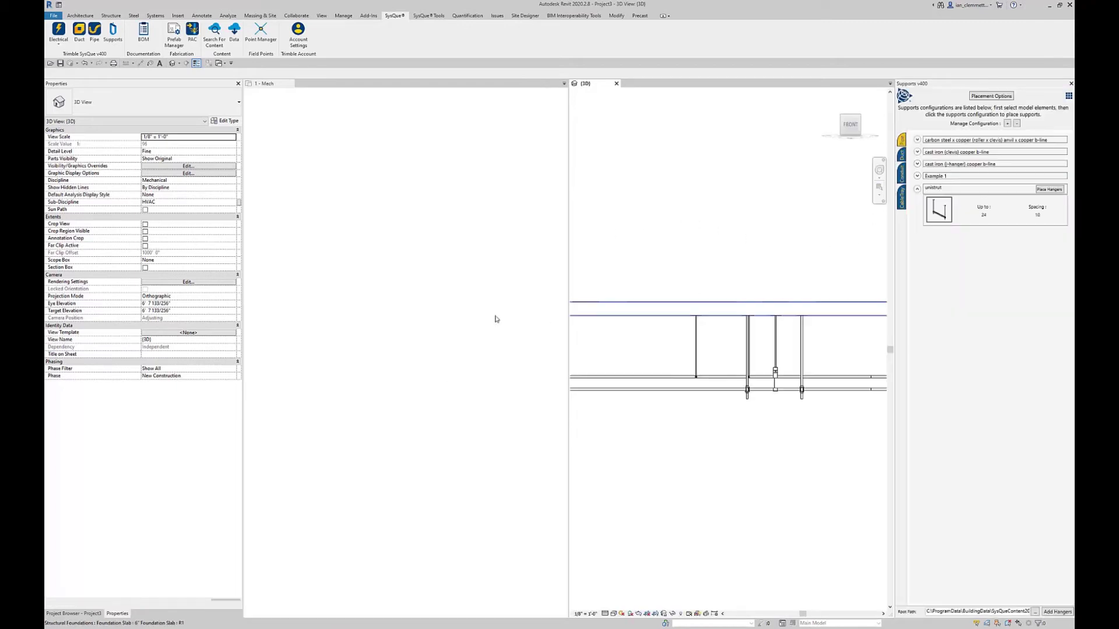
pyautogui.click(416, 300)
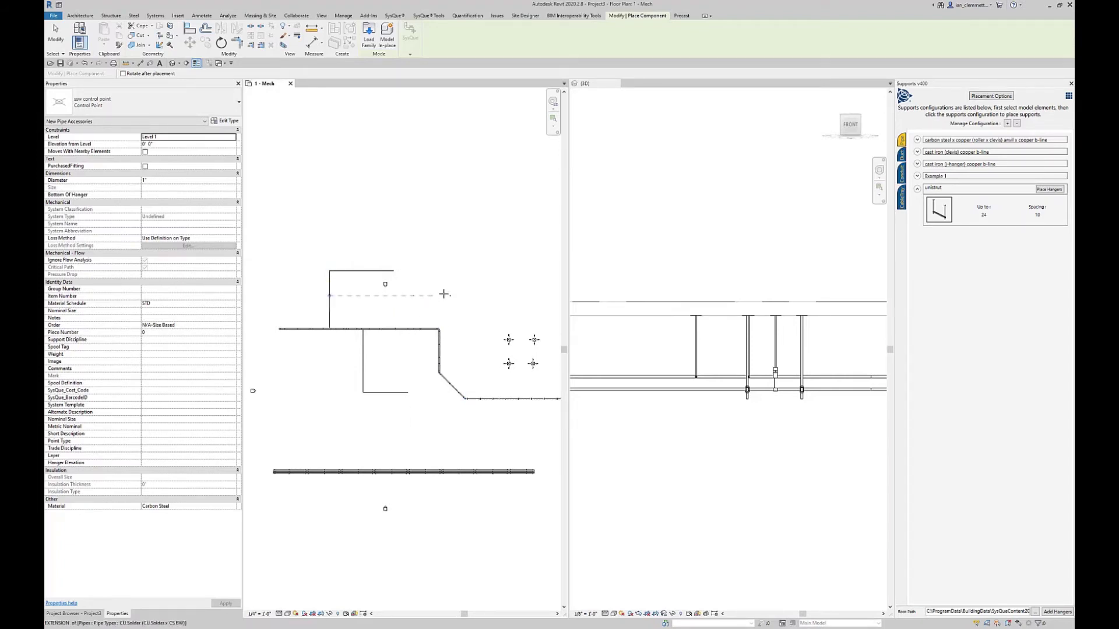
pyautogui.rightClick(427, 268)
pyautogui.click(455, 272)
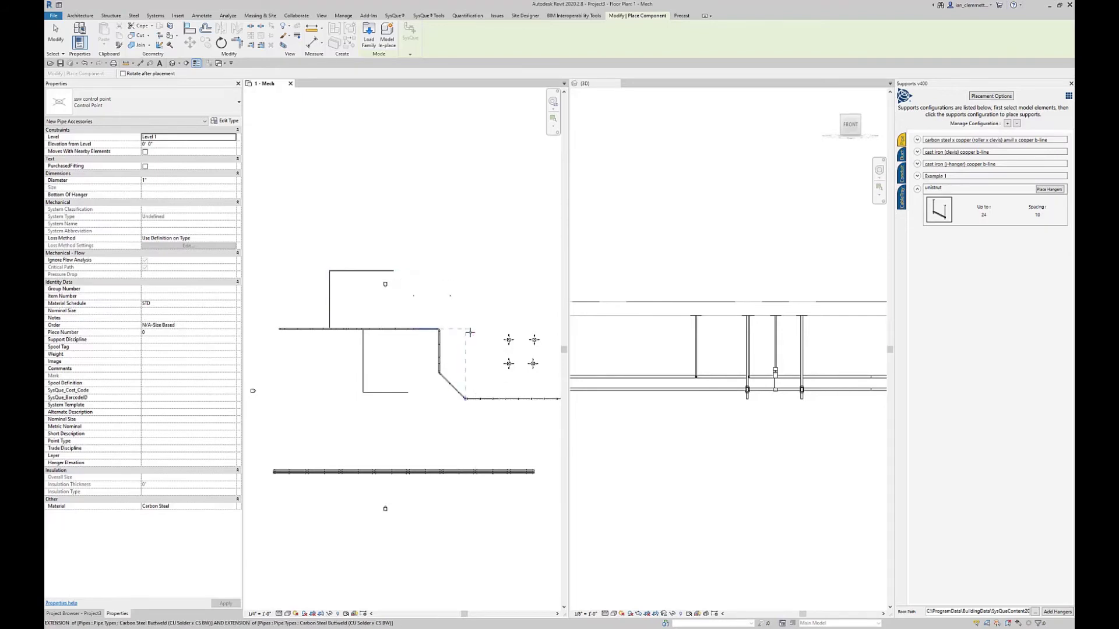
pyautogui.rightClick(425, 210)
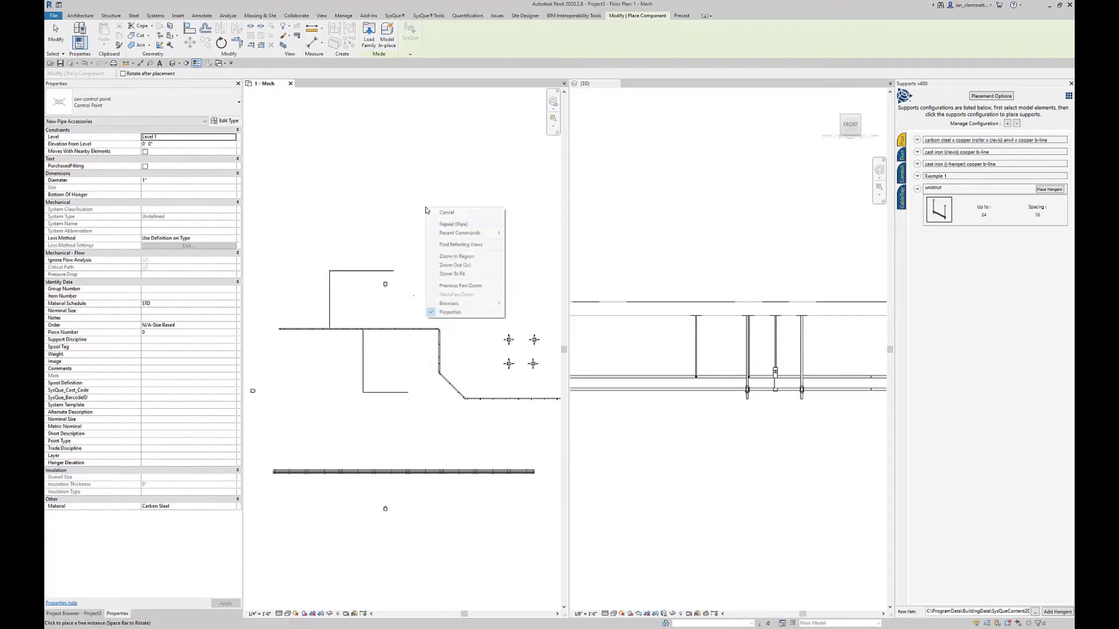
pyautogui.click(461, 214)
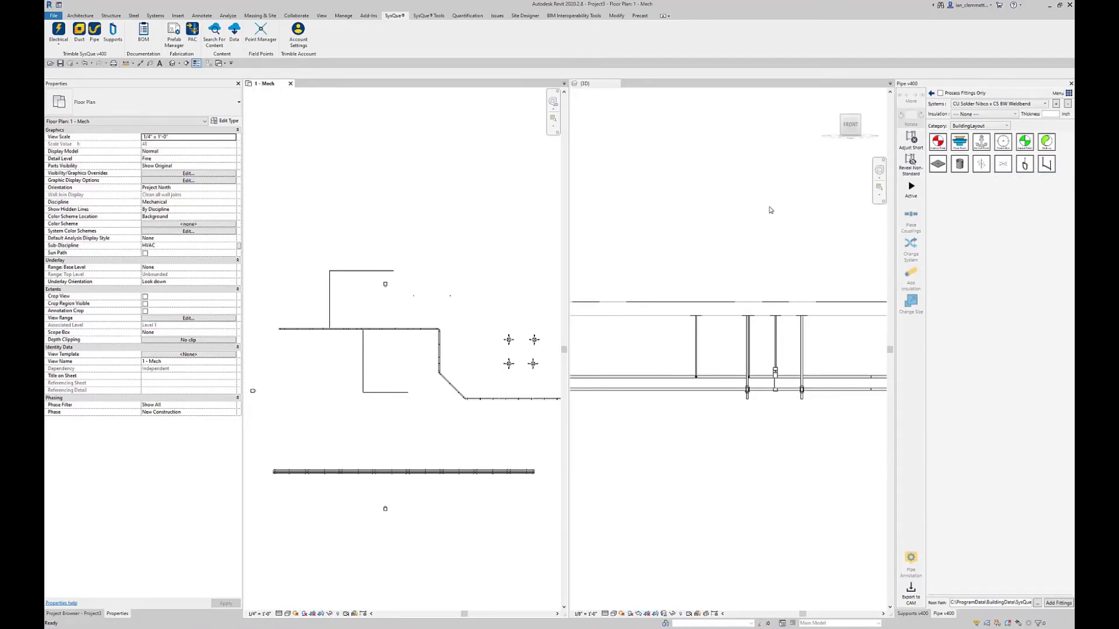
# Copy the foundation slab to a position 12'-0" below the original.
pyautogui.click(835, 330)
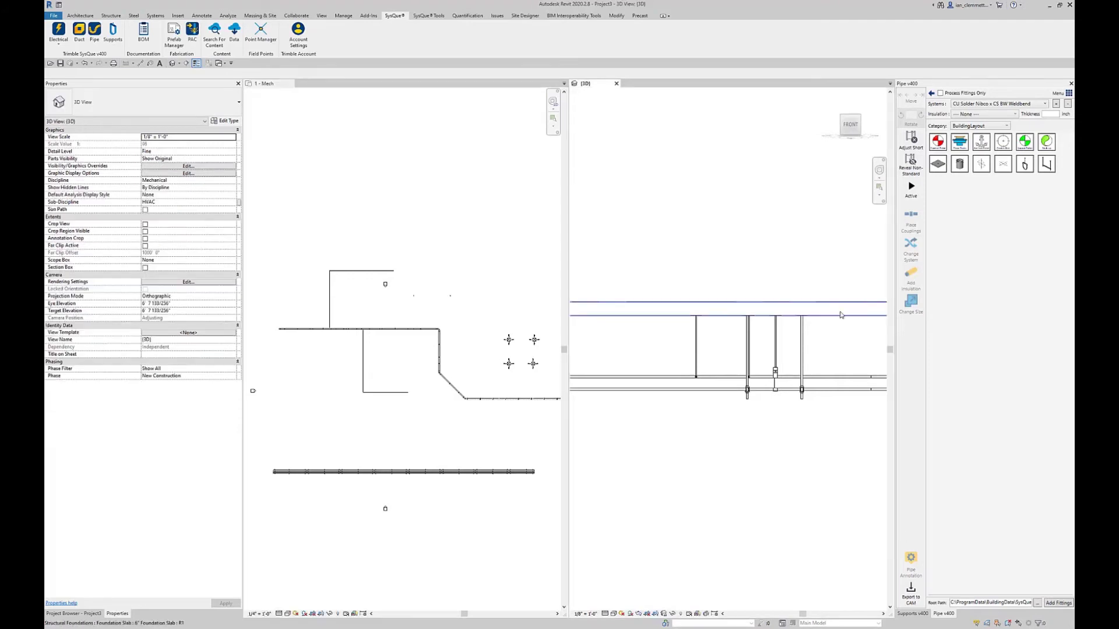
pyautogui.click(841, 319)
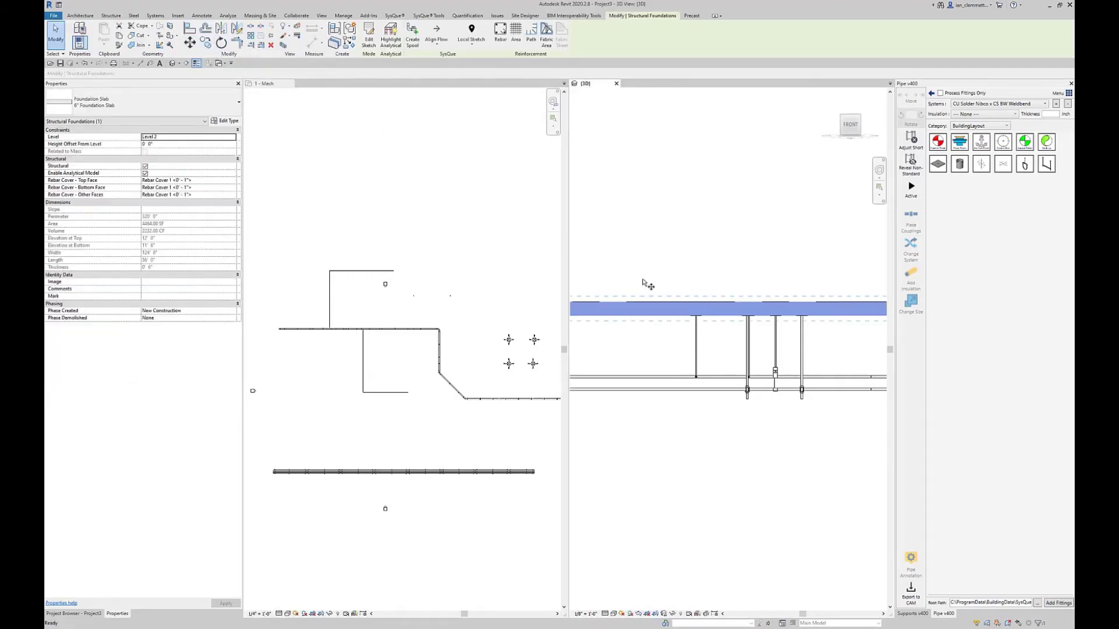
pyautogui.press('c')
pyautogui.press('o')
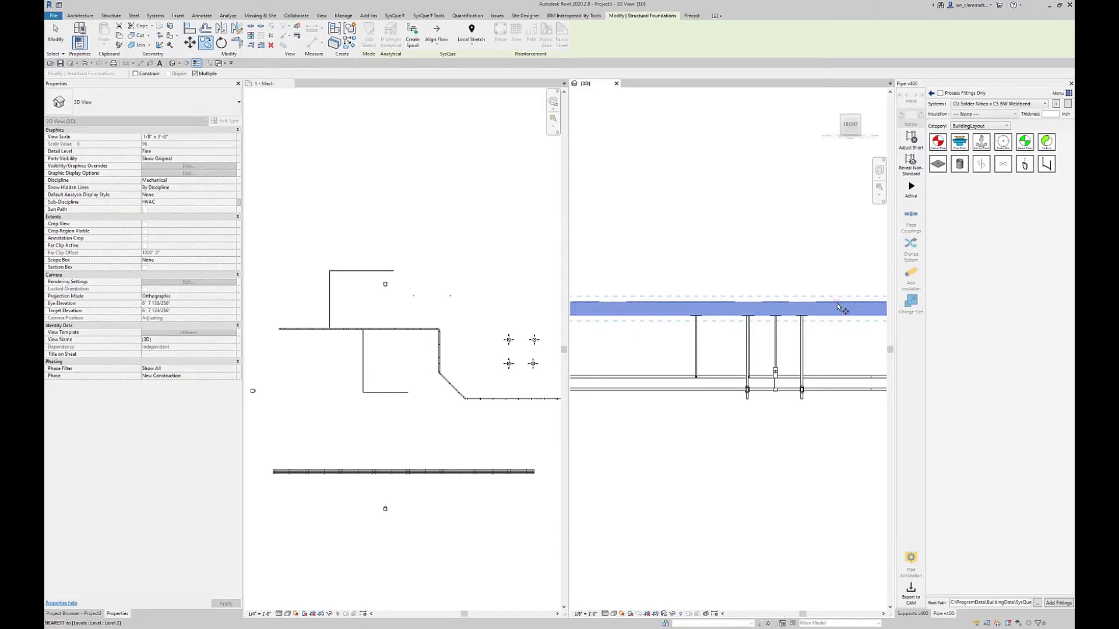
pyautogui.click(839, 307)
pyautogui.scroll(-1, 841, 483)
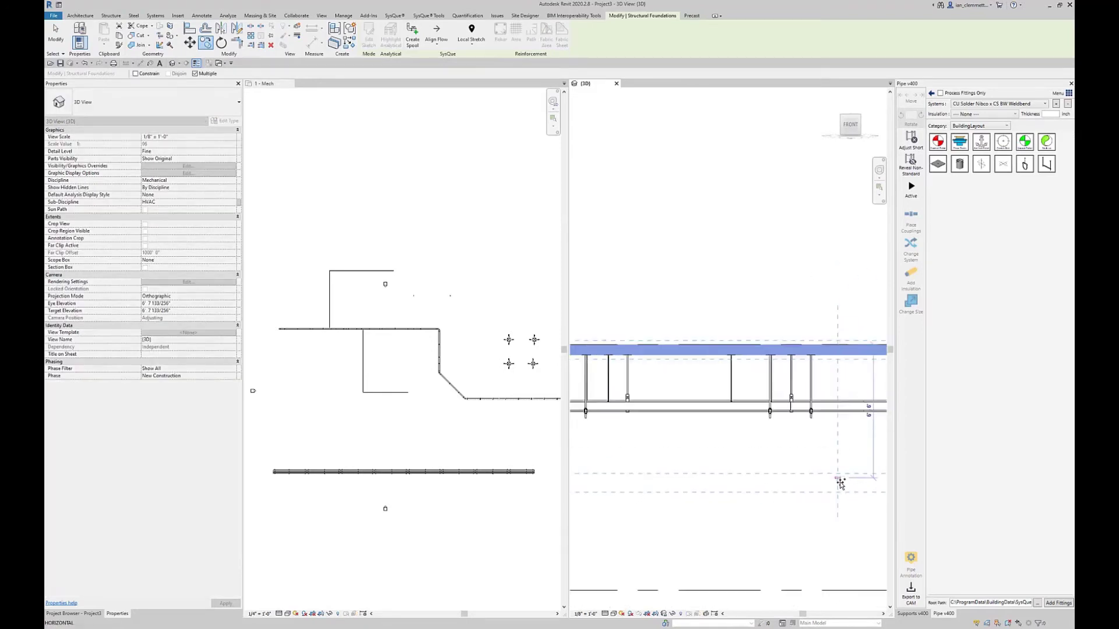
pyautogui.scroll(-2, 841, 484)
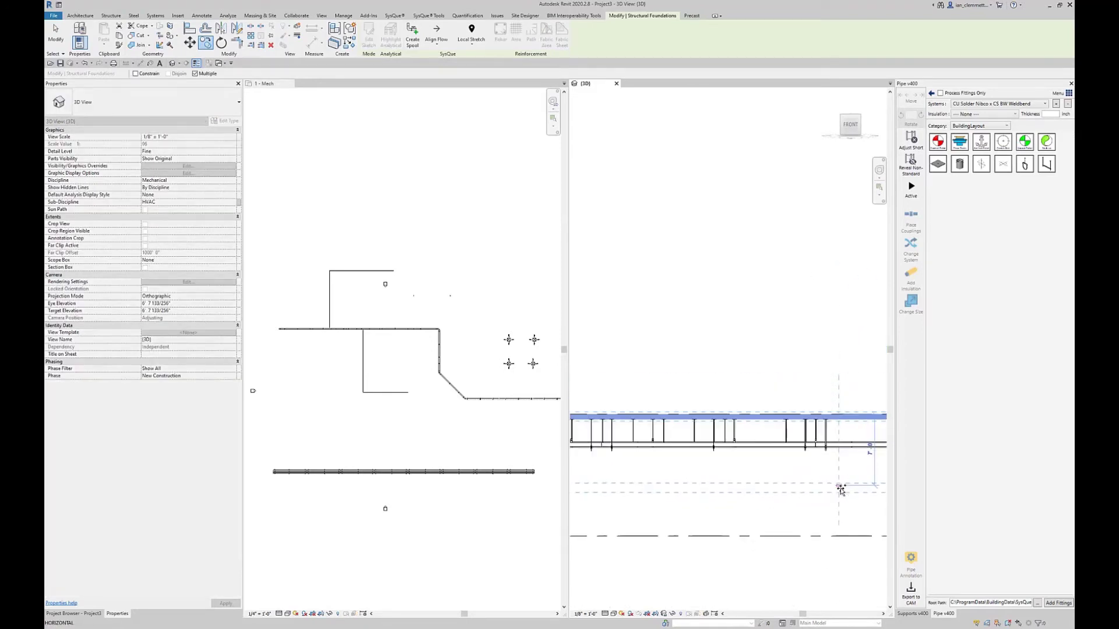
pyautogui.click(836, 536)
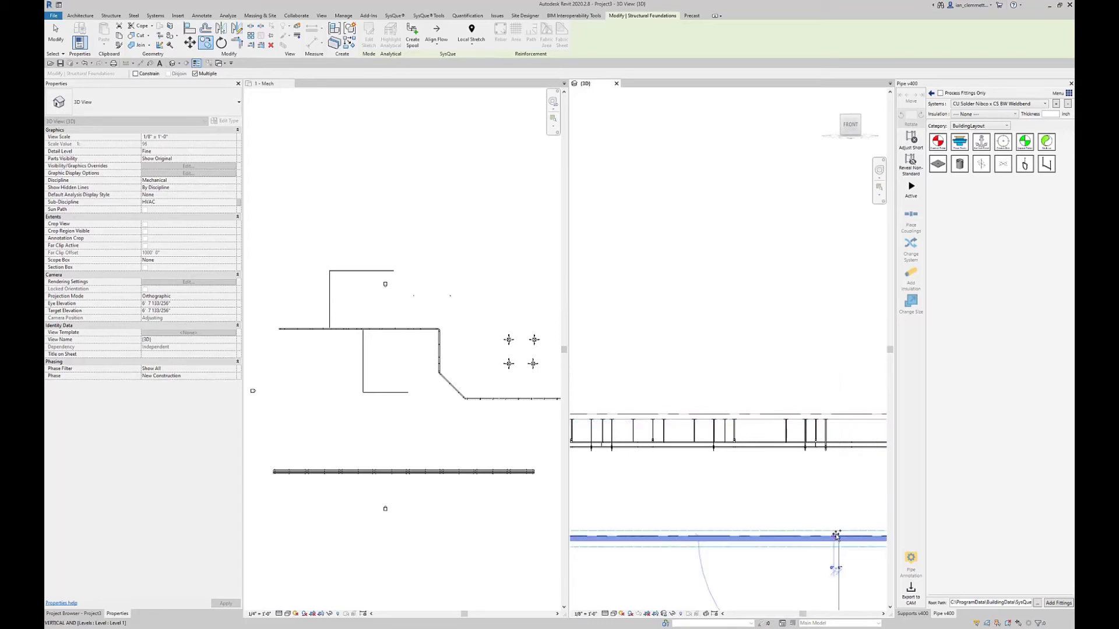
pyautogui.rightClick(827, 494)
pyautogui.click(851, 354)
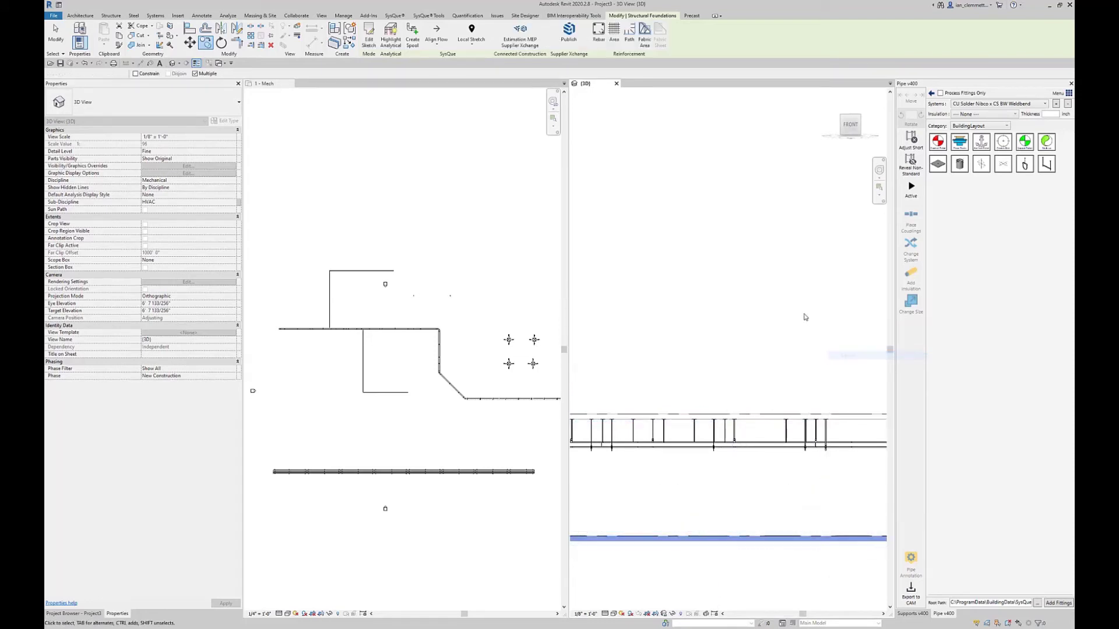
# Turn the 3D view isometric, drag the foundation slab down and right, then deselect it.
pyautogui.rightClick(804, 317)
pyautogui.click(822, 320)
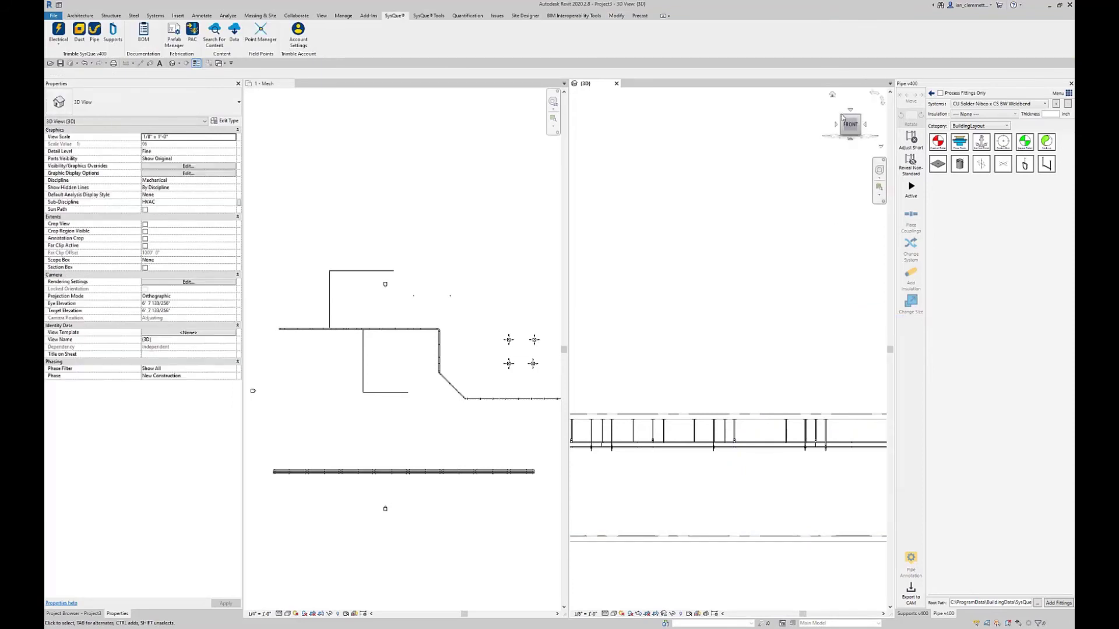
pyautogui.click(842, 119)
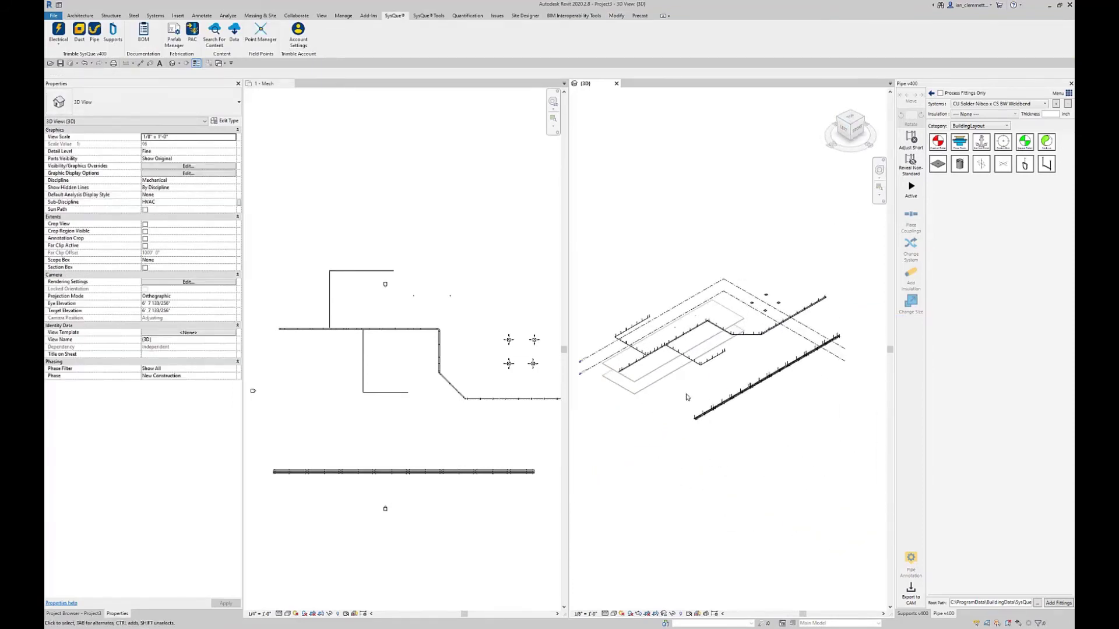
pyautogui.click(675, 379)
pyautogui.moveTo(676, 377); pyautogui.dragTo(699, 390)
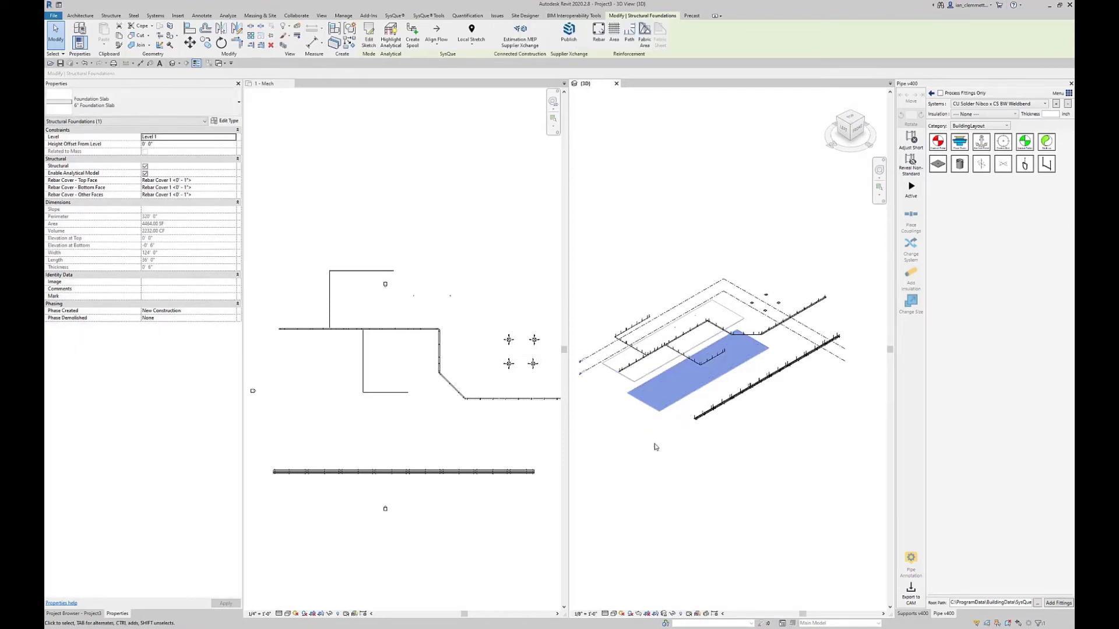
pyautogui.click(655, 447)
pyautogui.scroll(5, 677, 378)
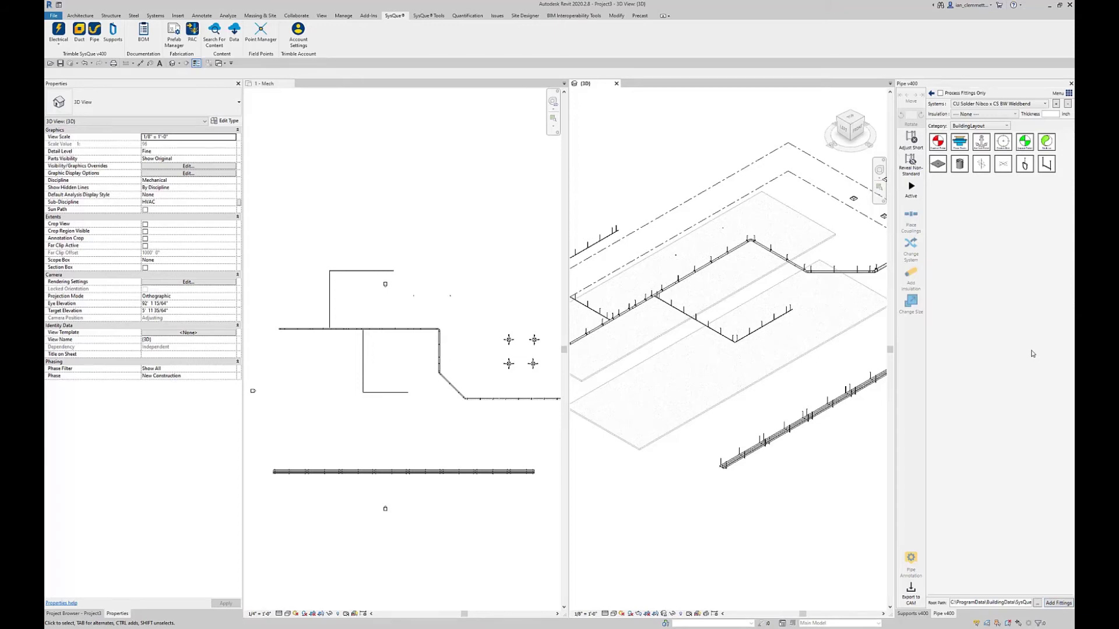
# Place four Core Drill Hole - Floor sleeves on the slab, the last with 1/2" height above slab.
pyautogui.click(1003, 168)
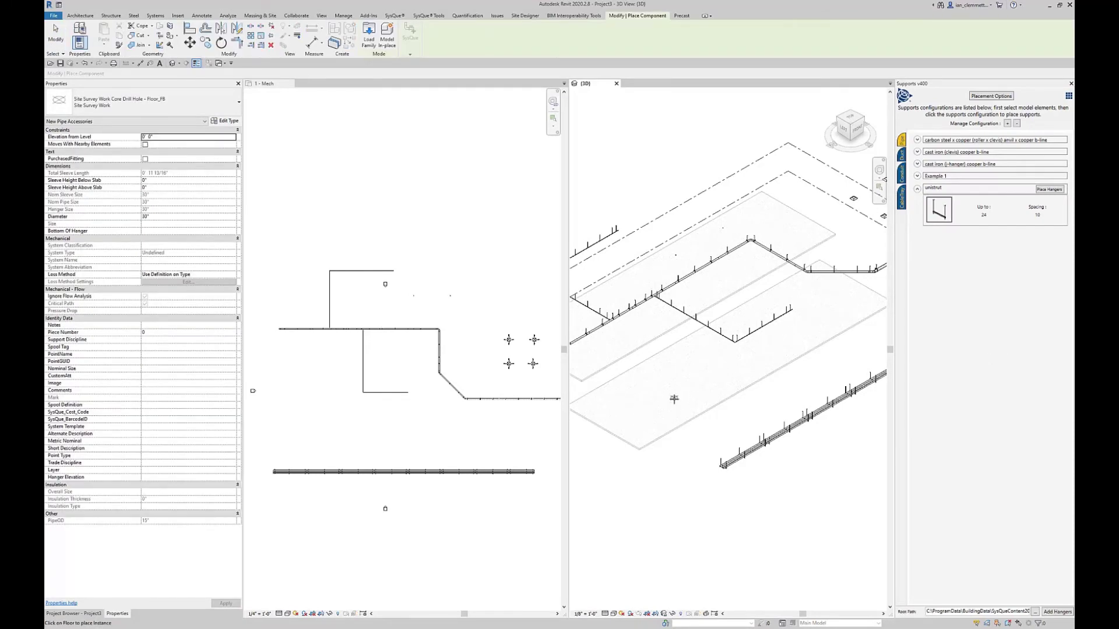
pyautogui.click(717, 370)
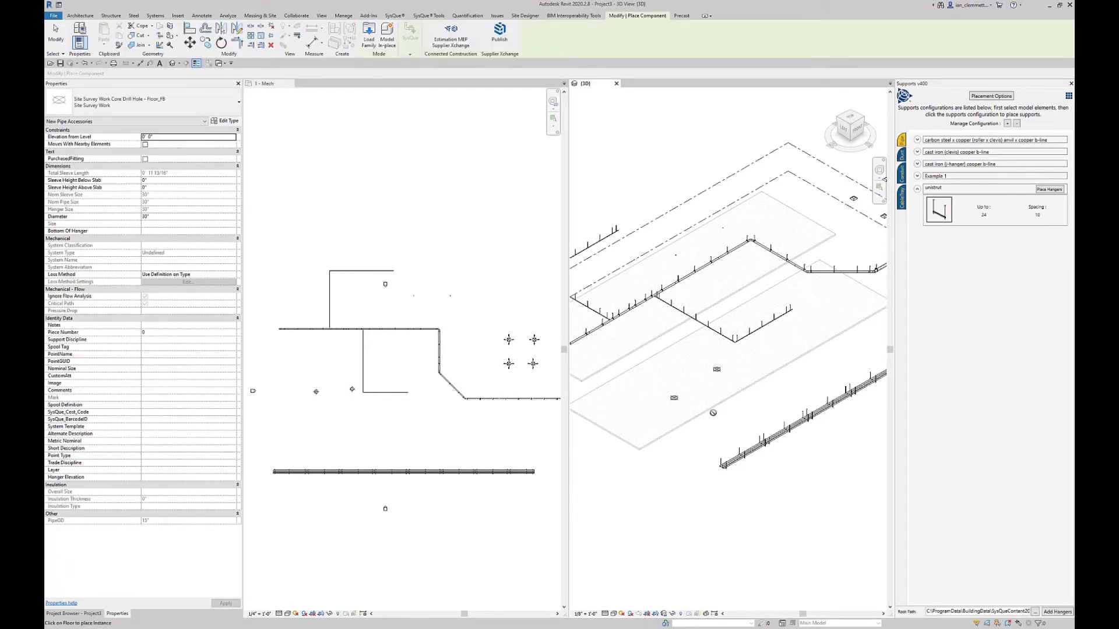
pyautogui.click(702, 386)
pyautogui.click(689, 376)
pyautogui.click(153, 189)
pyautogui.write('0')
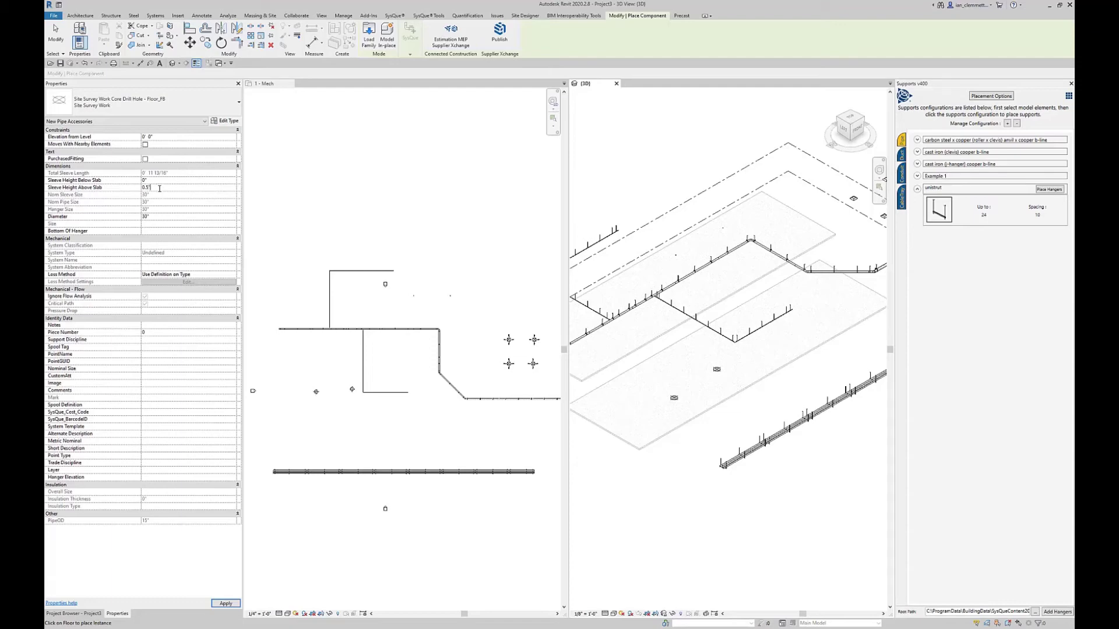
pyautogui.click(646, 380)
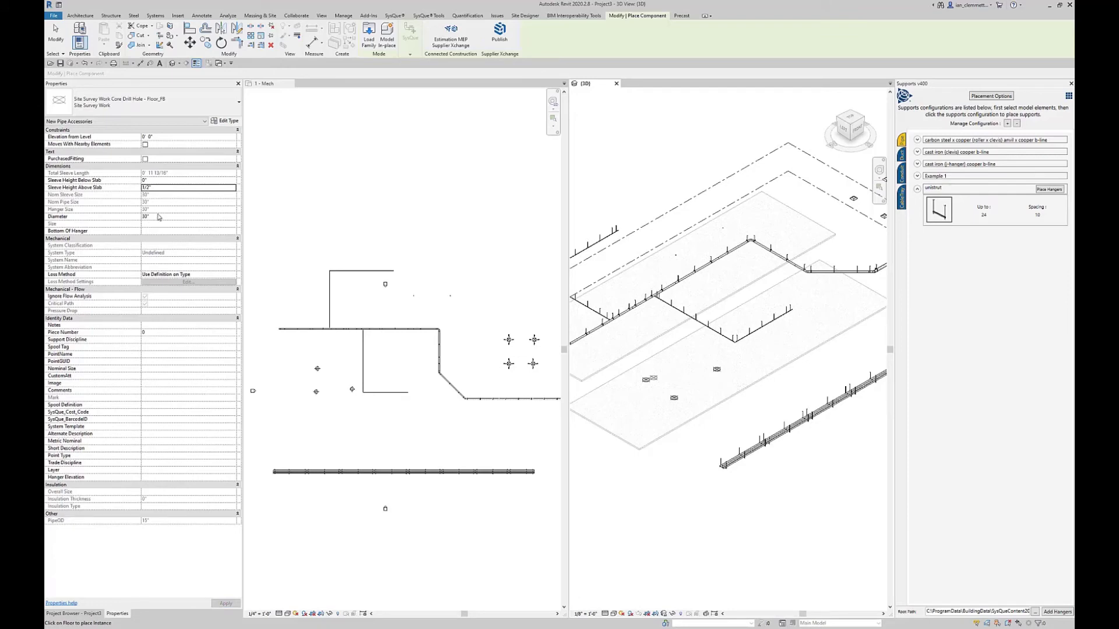
# Place two more sleeves with an 8" diameter, then end sleeve placement.
pyautogui.click(157, 217)
pyautogui.write('8')
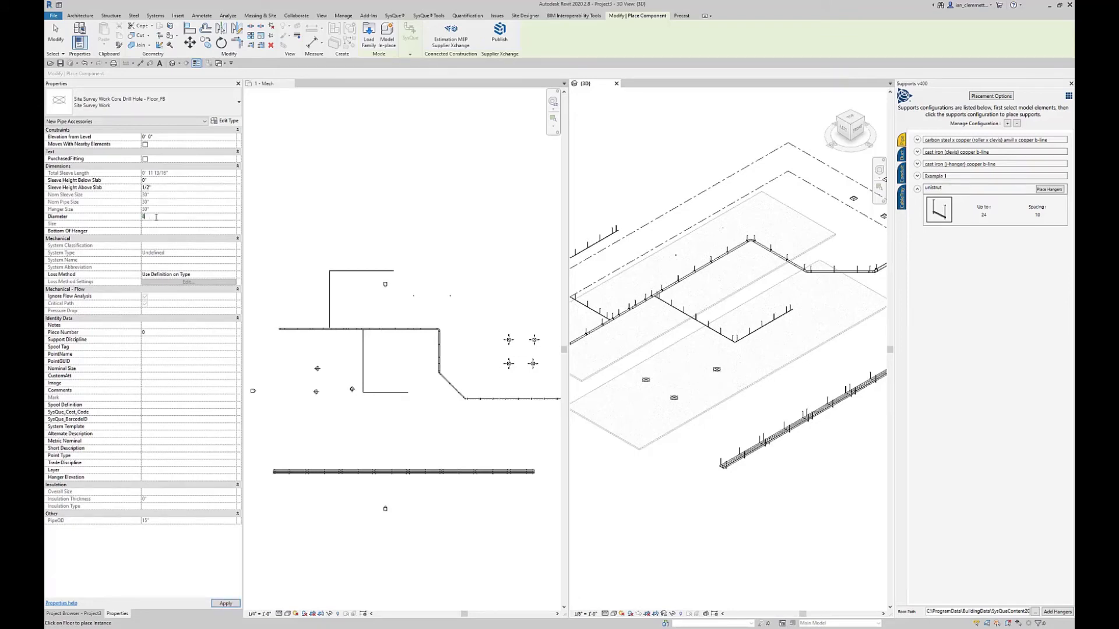
pyautogui.press('Tab')
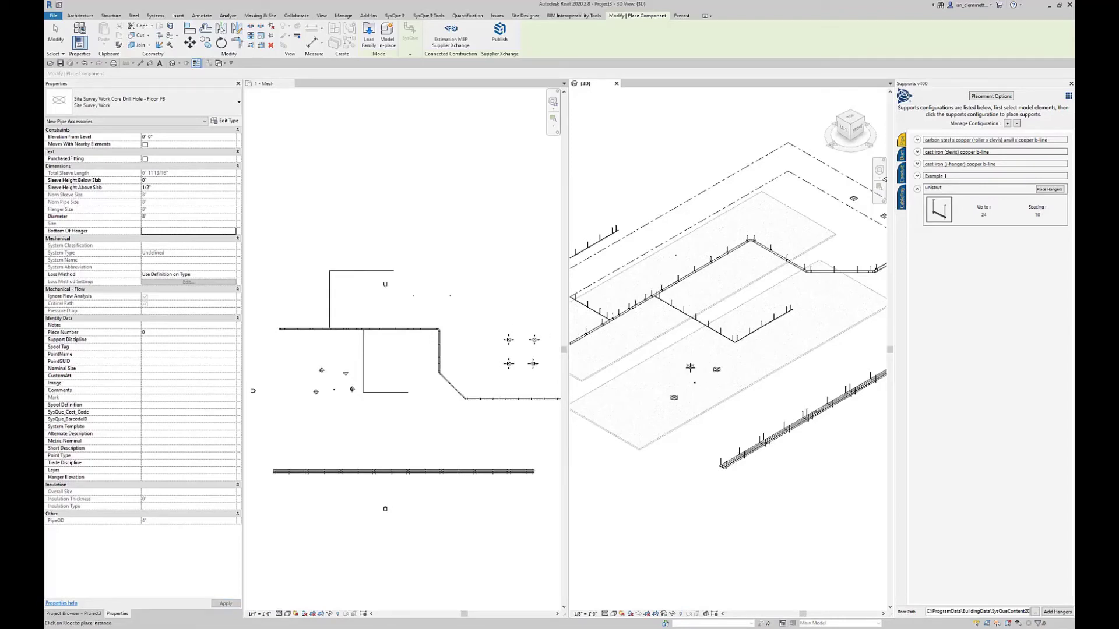
pyautogui.click(698, 352)
pyautogui.click(731, 355)
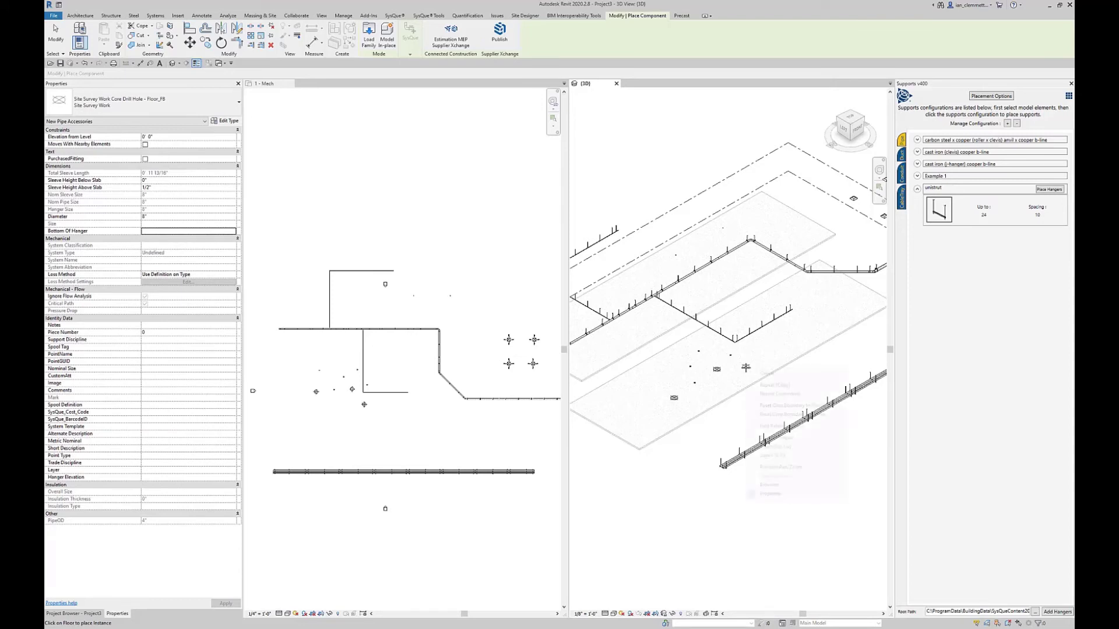
pyautogui.rightClick(743, 363)
pyautogui.press('Escape')
pyautogui.rightClick(759, 372)
pyautogui.click(777, 376)
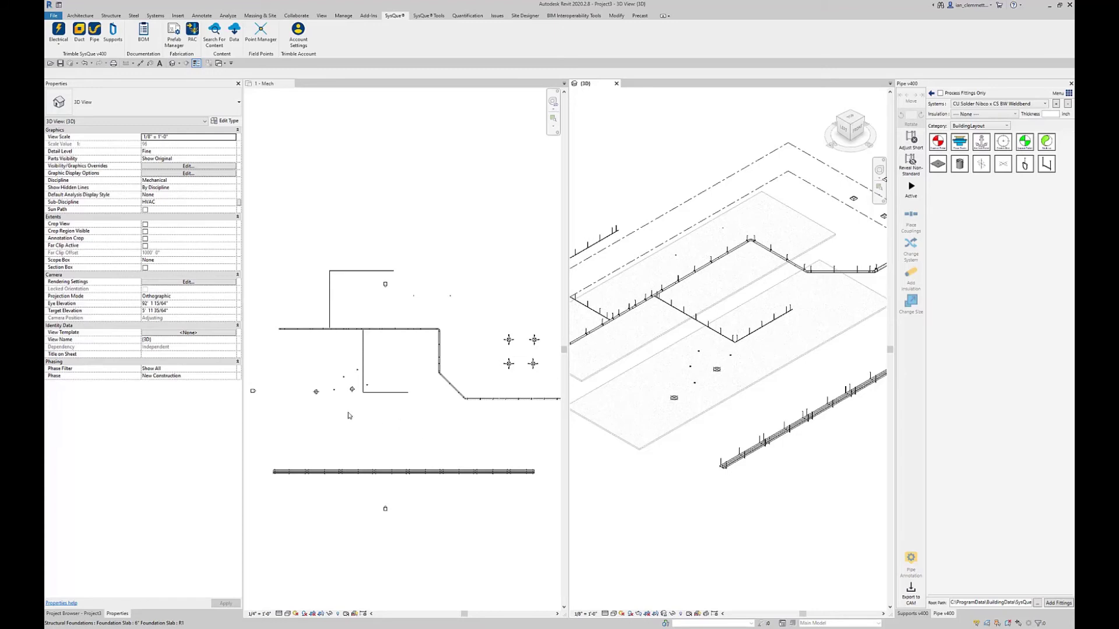
# In the 1 - Mech plan, window-select the pipe runs and hangers and show the Supports v400 configurations.
pyautogui.scroll(4, 311, 410)
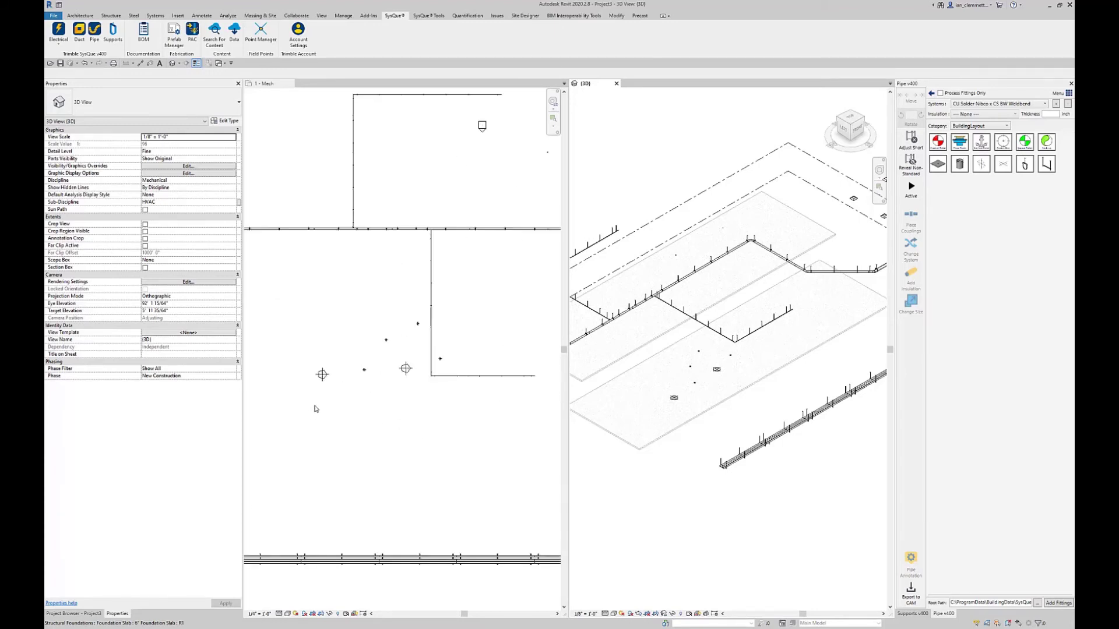
pyautogui.scroll(-2, 314, 409)
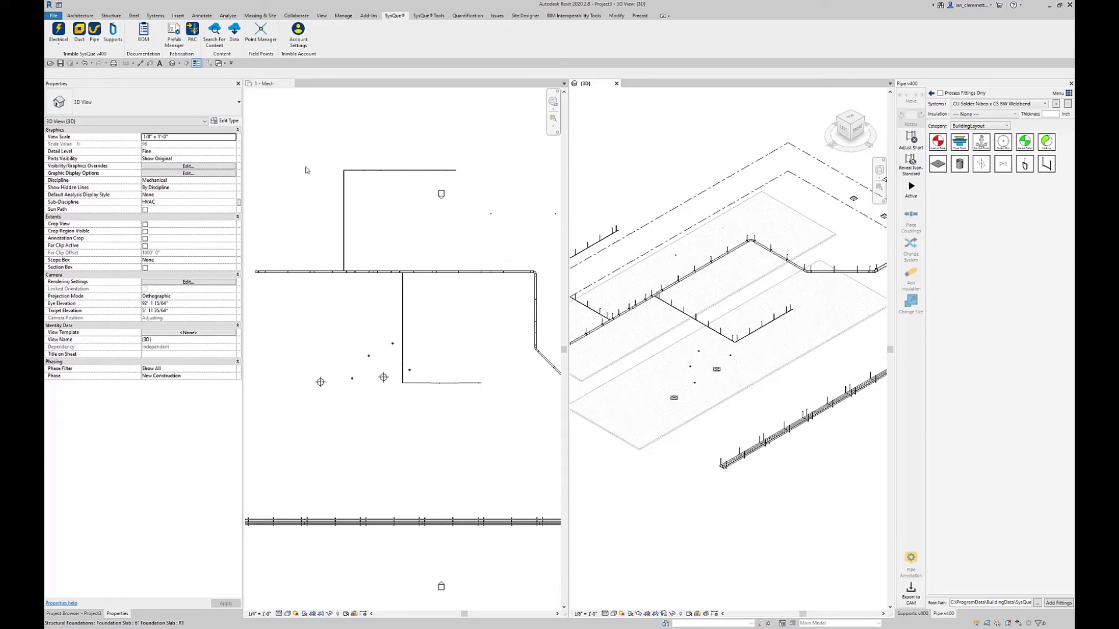
pyautogui.click(274, 150)
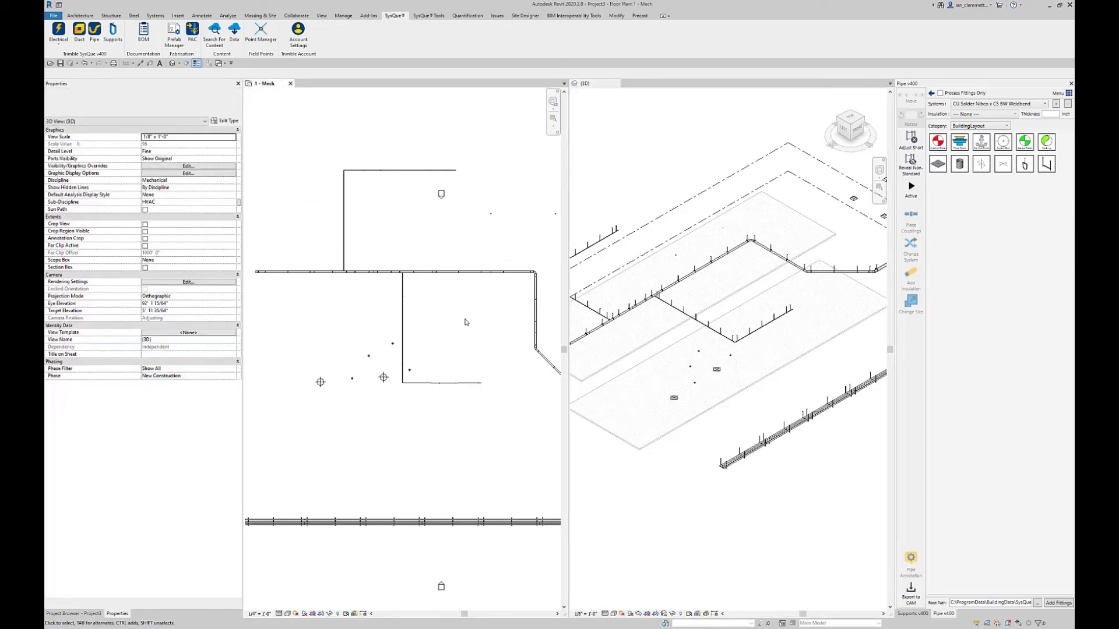
pyautogui.moveTo(268, 150); pyautogui.dragTo(557, 424)
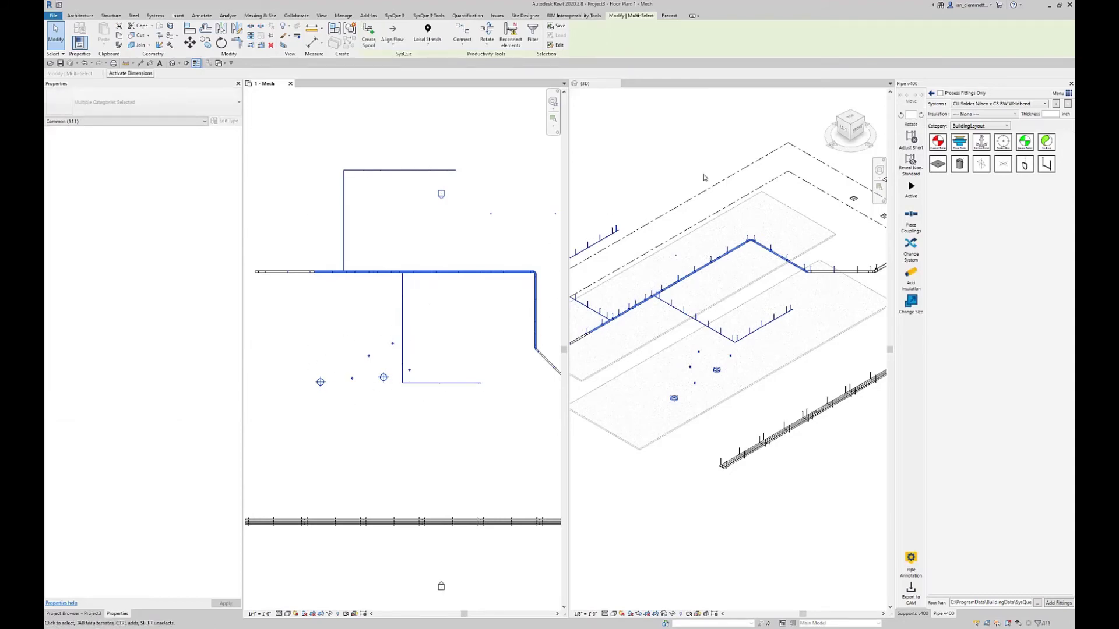
pyautogui.click(912, 613)
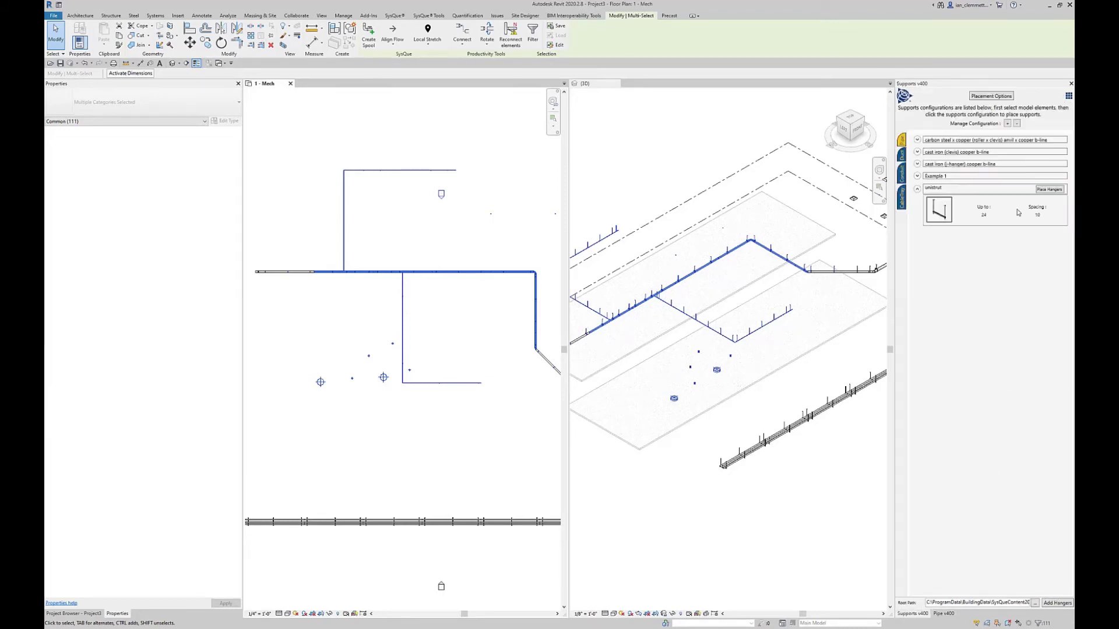
# Renumber the selected hangers with item number tags, same number for identical hangers, and a start number and prefix.
pyautogui.click(1069, 97)
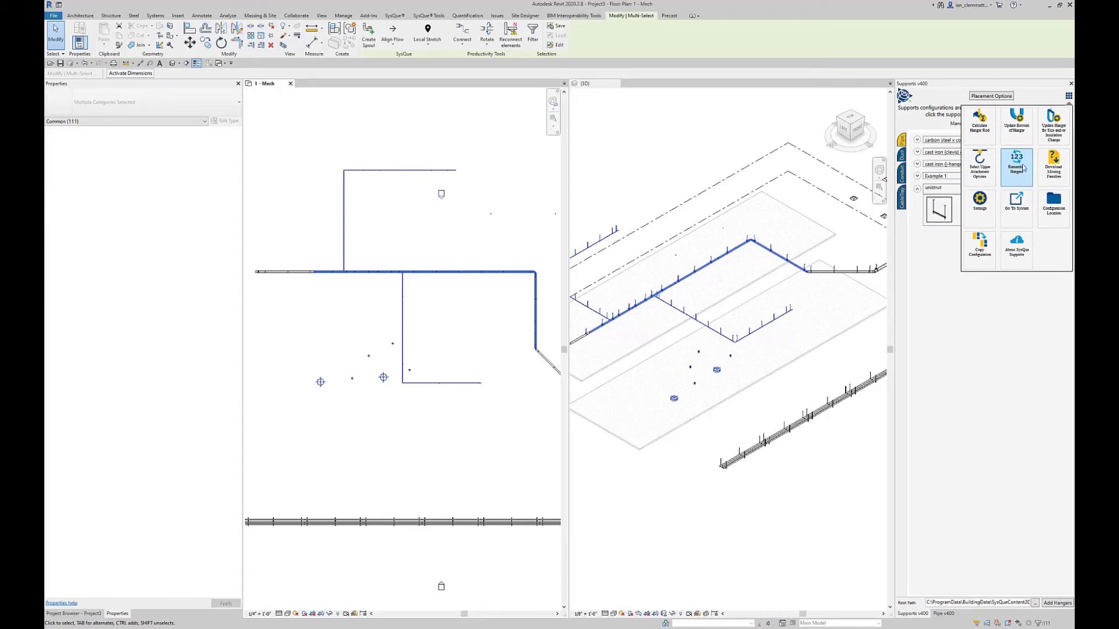
pyautogui.click(1015, 166)
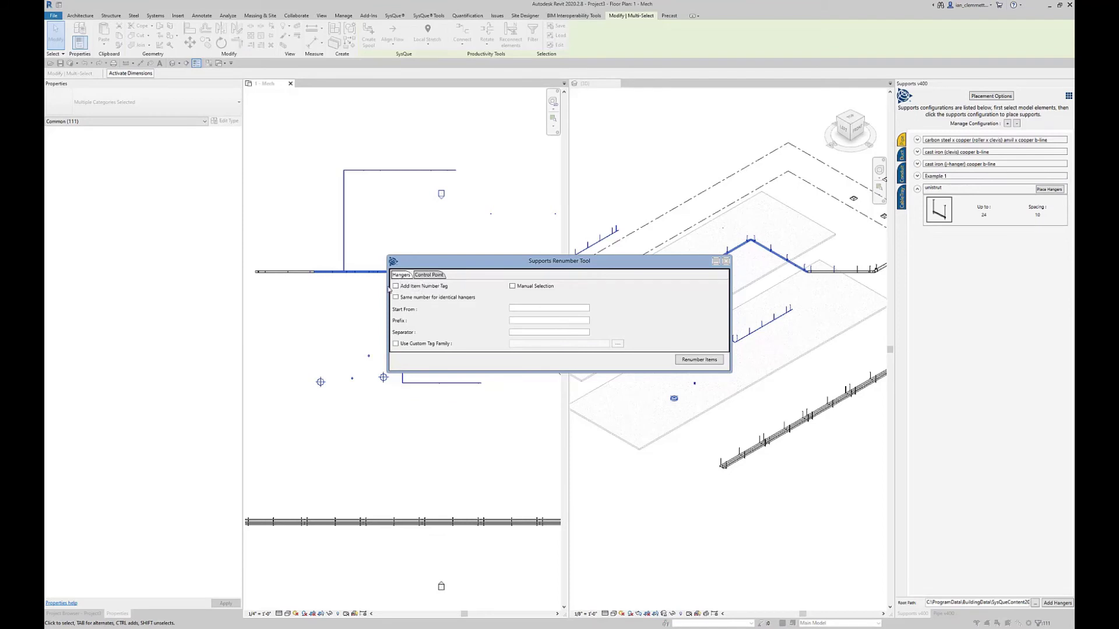
pyautogui.click(397, 287)
pyautogui.click(396, 298)
pyautogui.click(518, 309)
pyautogui.click(517, 320)
pyautogui.click(433, 285)
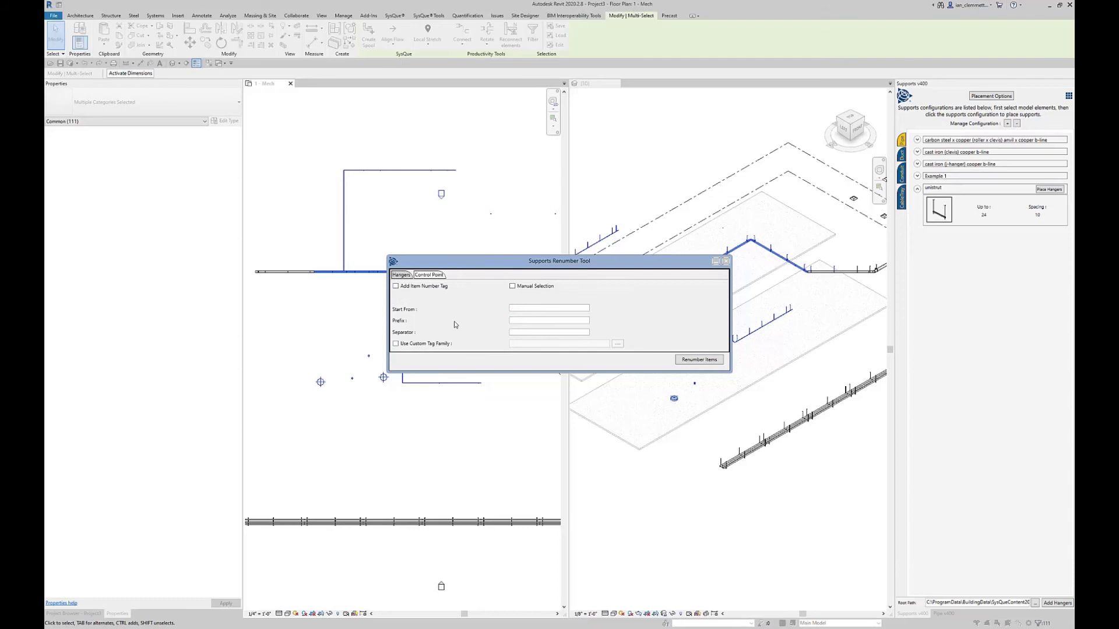
pyautogui.click(396, 286)
pyautogui.click(524, 308)
pyautogui.click(524, 320)
pyautogui.click(699, 360)
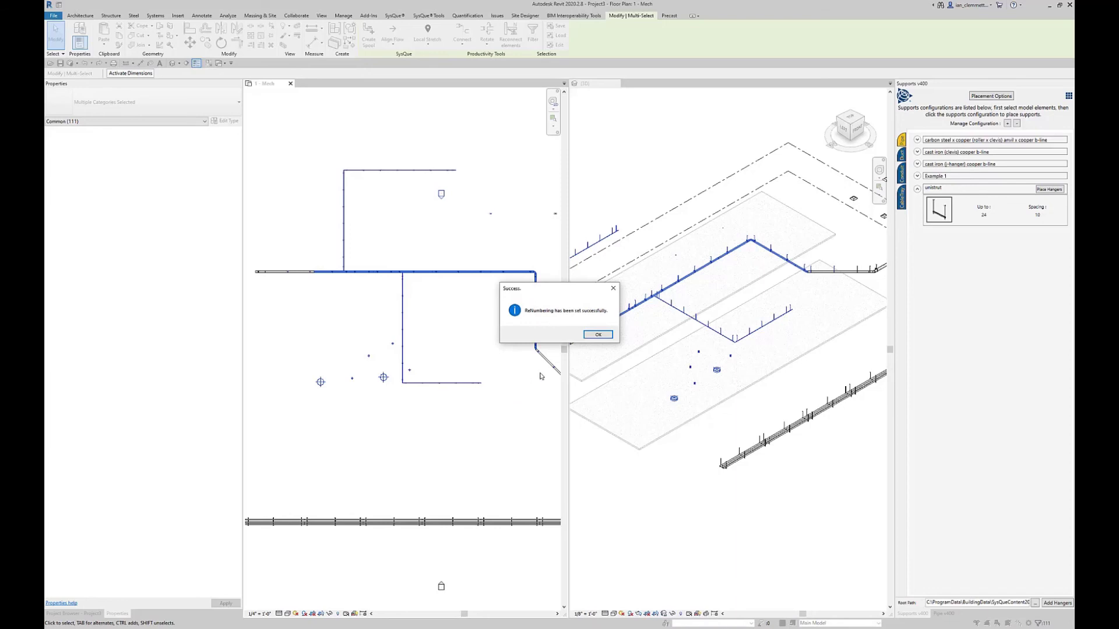
# Dismiss the renumbering confirmation and clear the pipe and hanger selection.
pyautogui.click(597, 335)
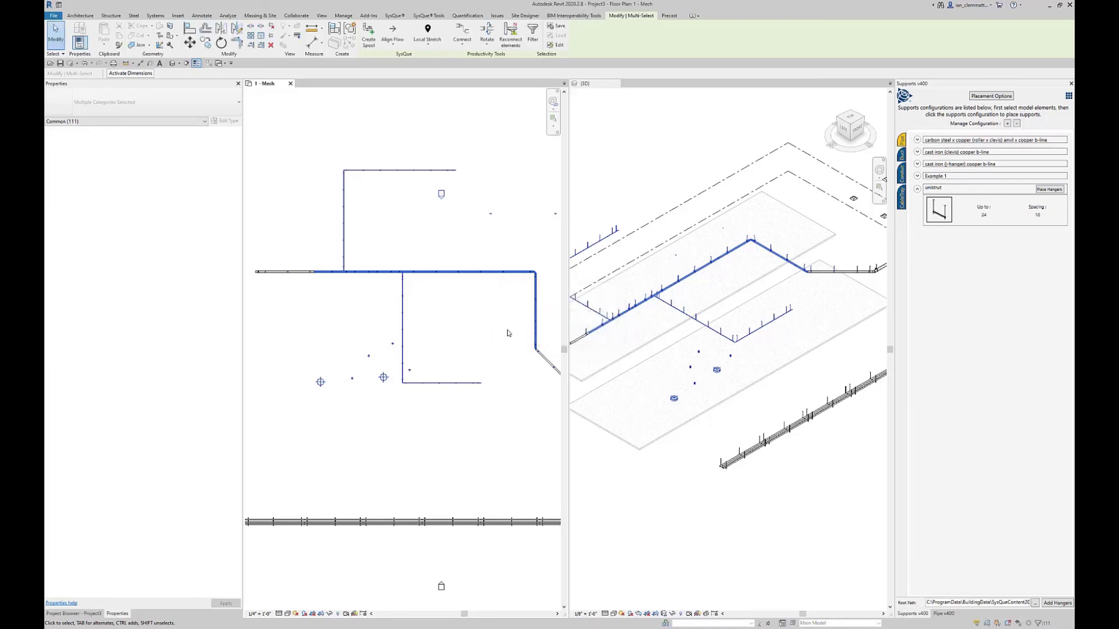
pyautogui.scroll(5, 429, 266)
pyautogui.scroll(2, 429, 267)
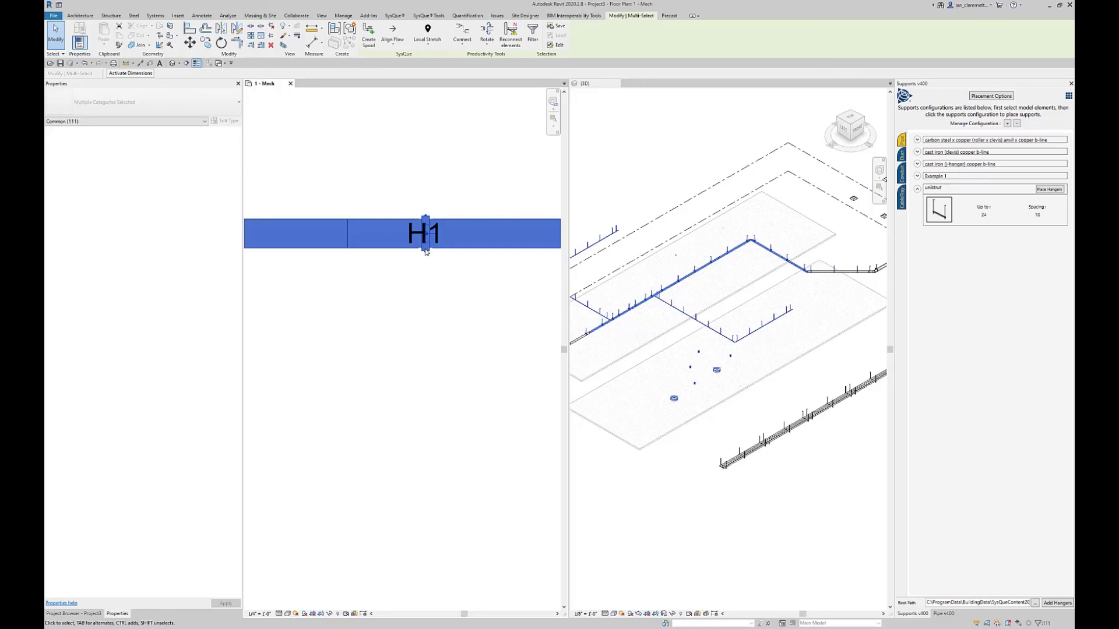
pyautogui.click(429, 350)
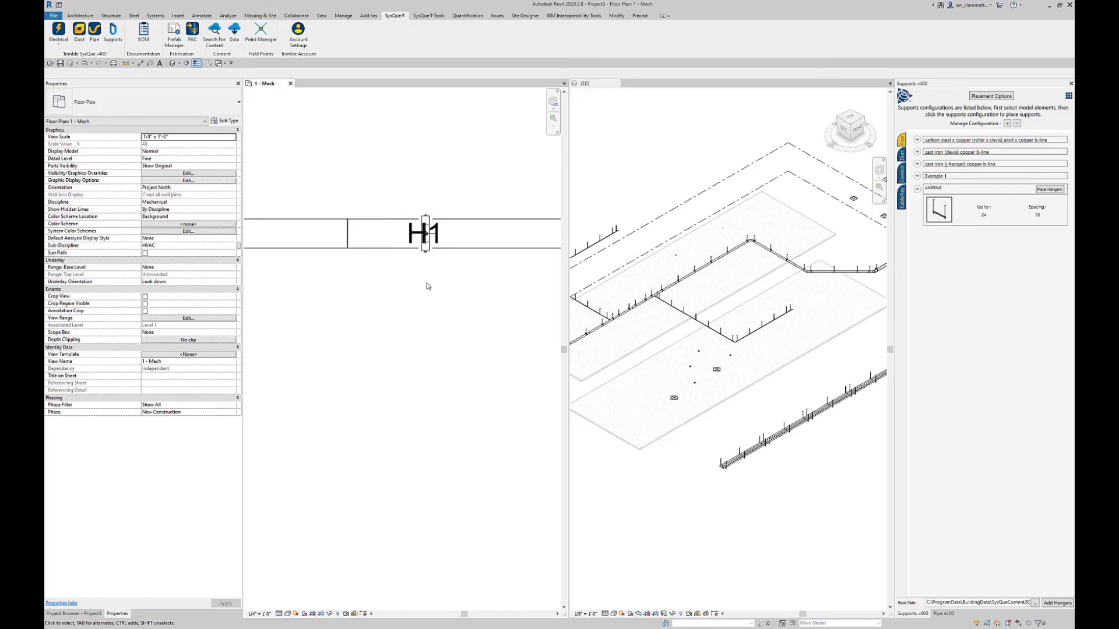
pyautogui.scroll(-5, 431, 291)
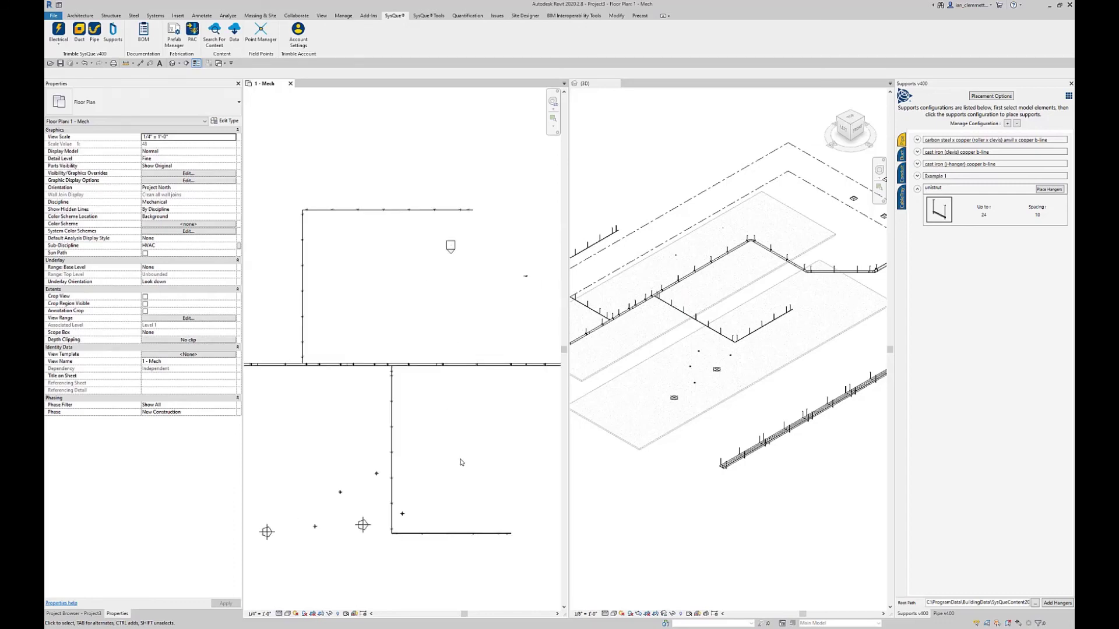
pyautogui.moveTo(440, 435); pyautogui.dragTo(292, 372, button='middle')
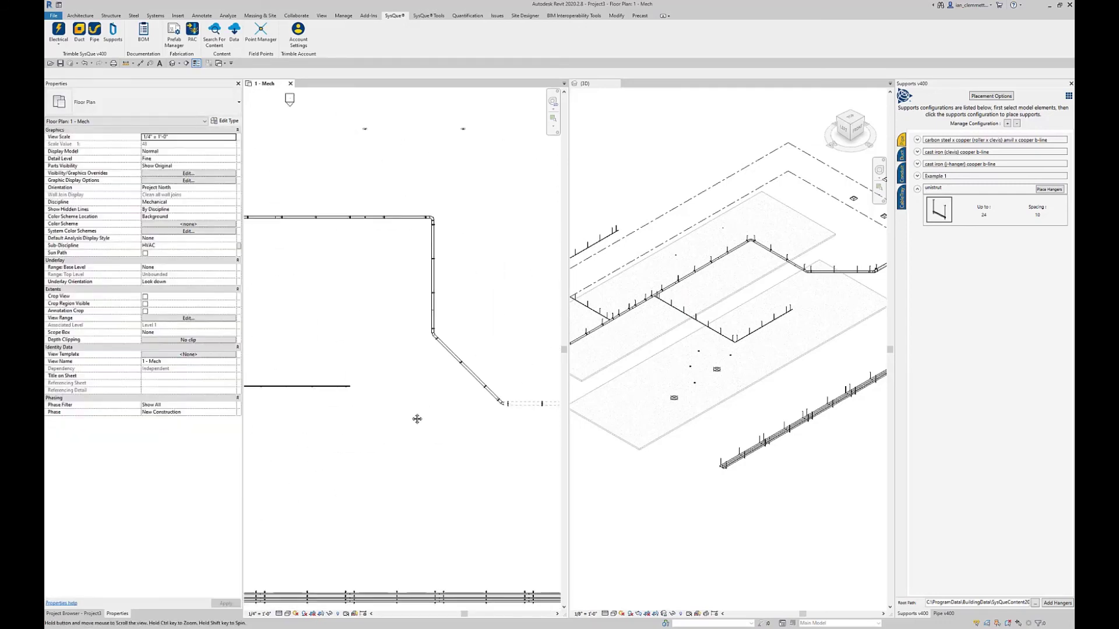
# Check a clevis hanger's properties, then review the H2 and CP1 tags around the plan.
pyautogui.click(542, 408)
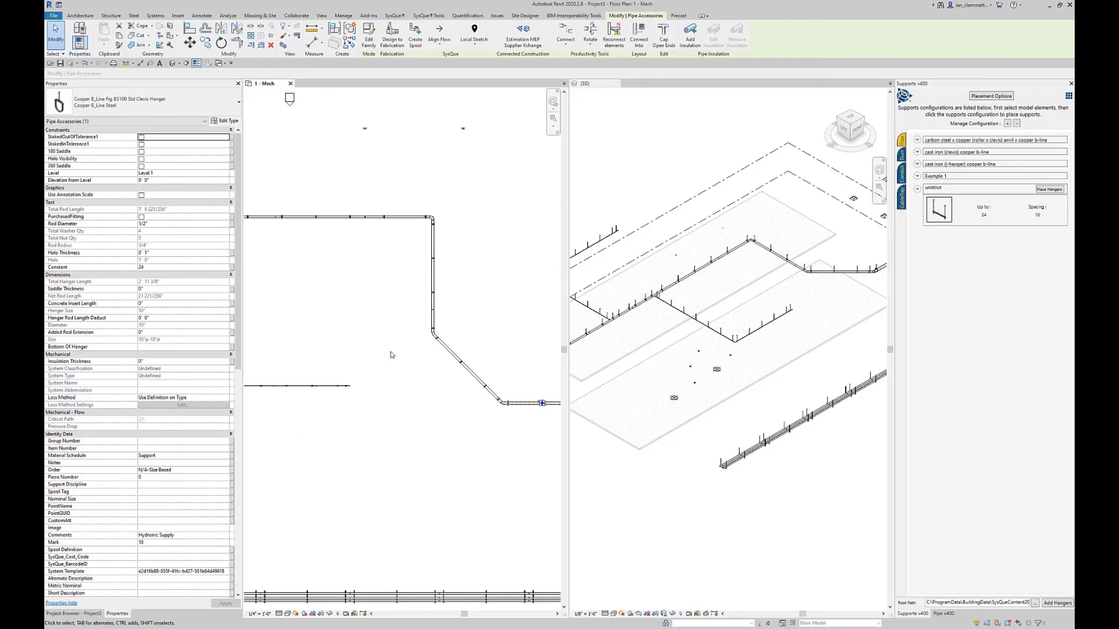
pyautogui.scroll(-3, 335, 260)
pyautogui.scroll(5, 335, 260)
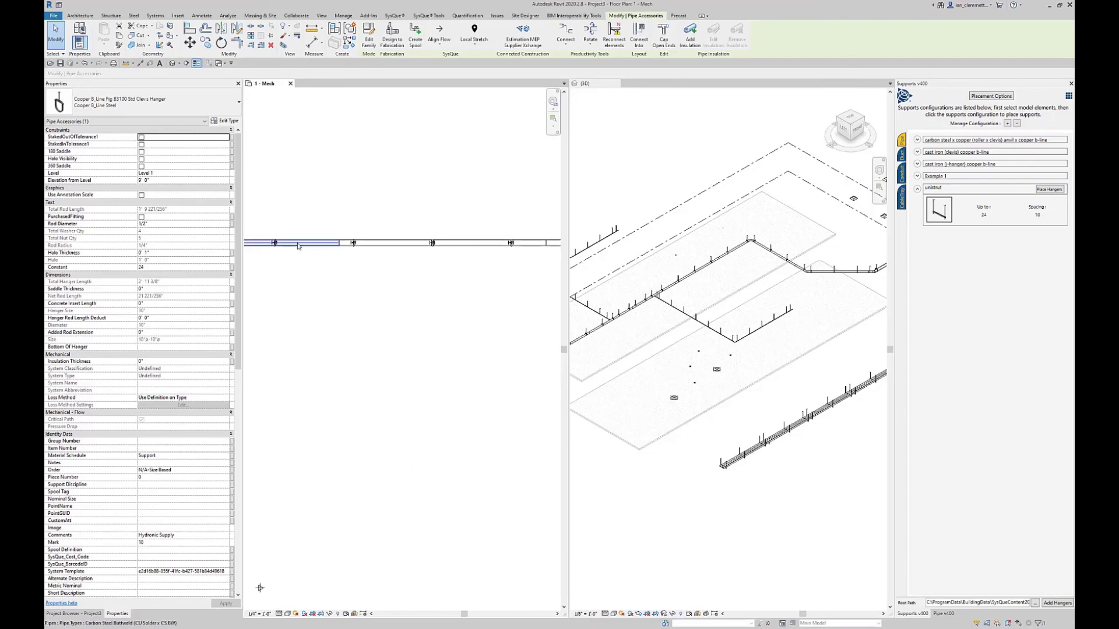
pyautogui.moveTo(433, 329); pyautogui.dragTo(369, 355, button='middle')
pyautogui.scroll(-5, 413, 315)
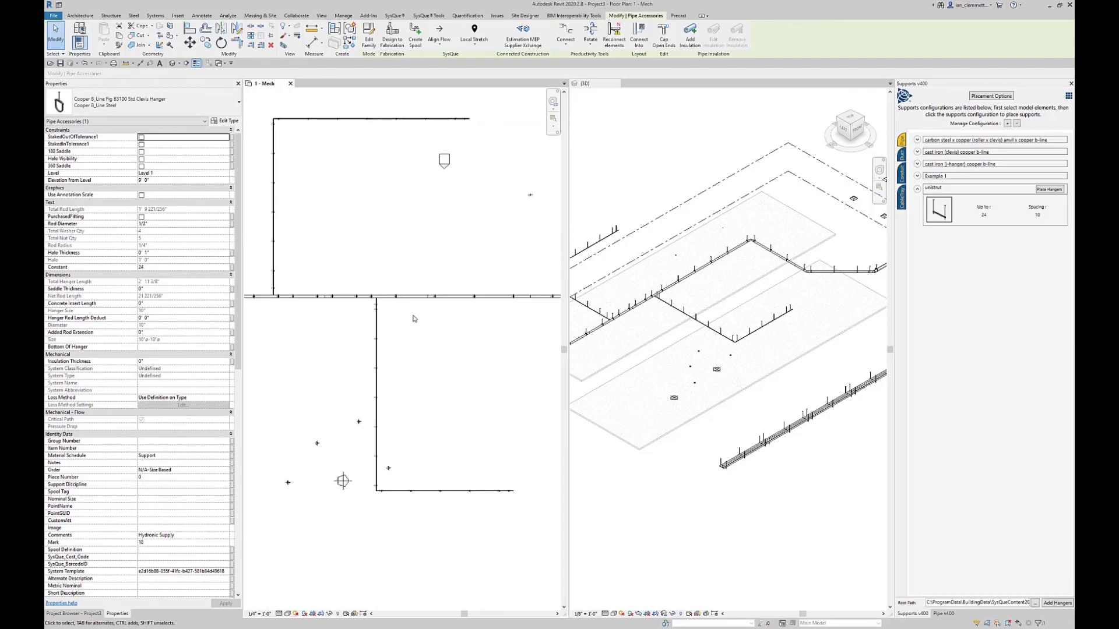
pyautogui.moveTo(499, 239); pyautogui.dragTo(431, 347, button='middle')
pyautogui.scroll(-2, 431, 347)
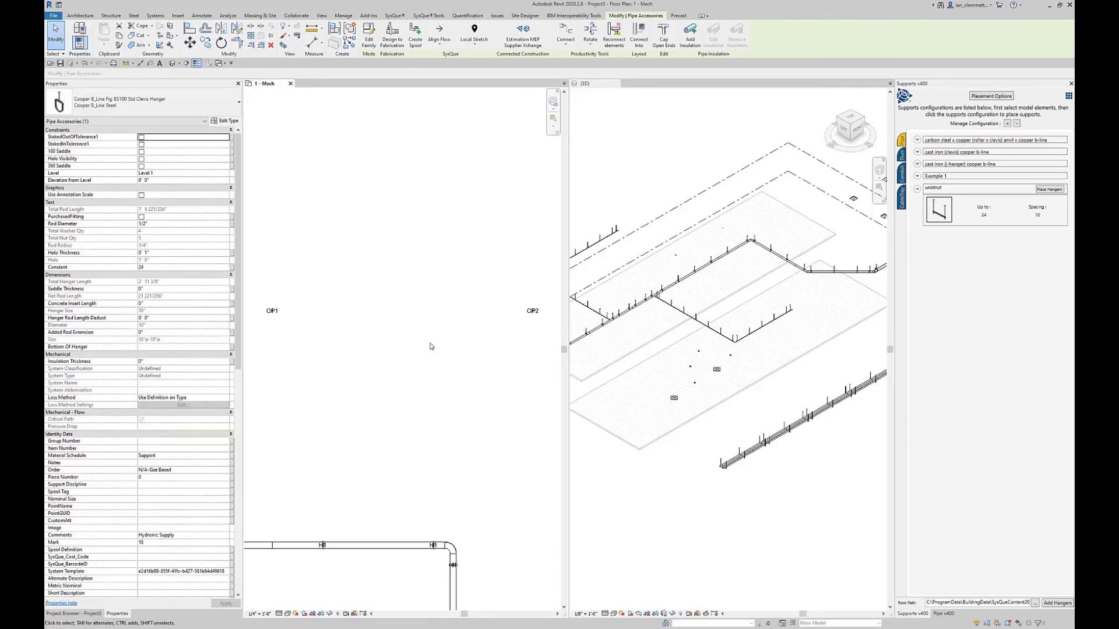
pyautogui.scroll(4, 535, 320)
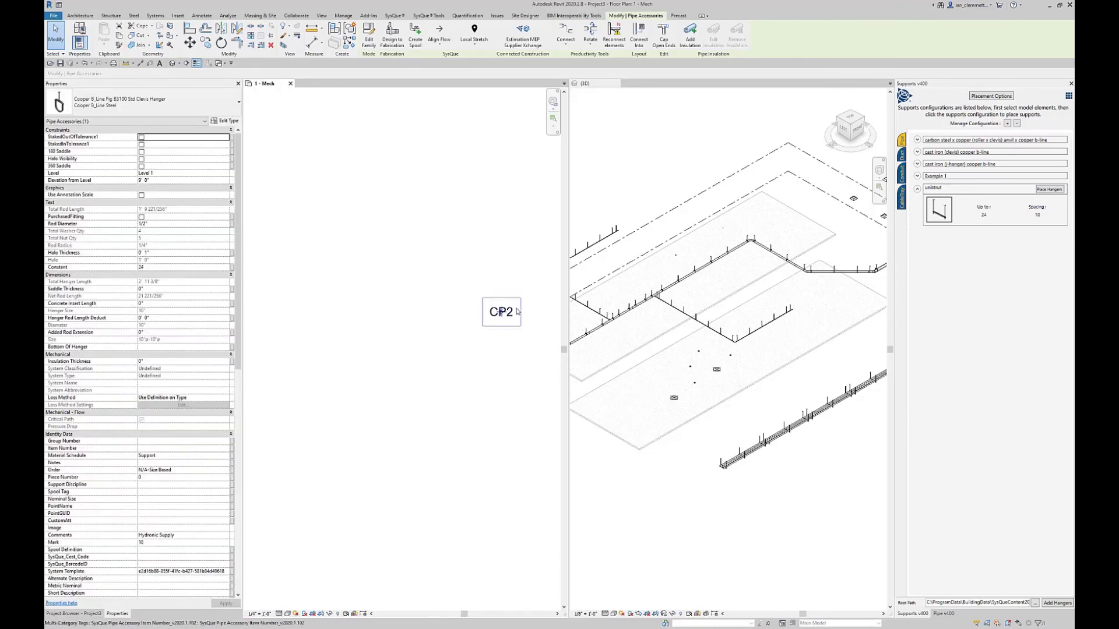